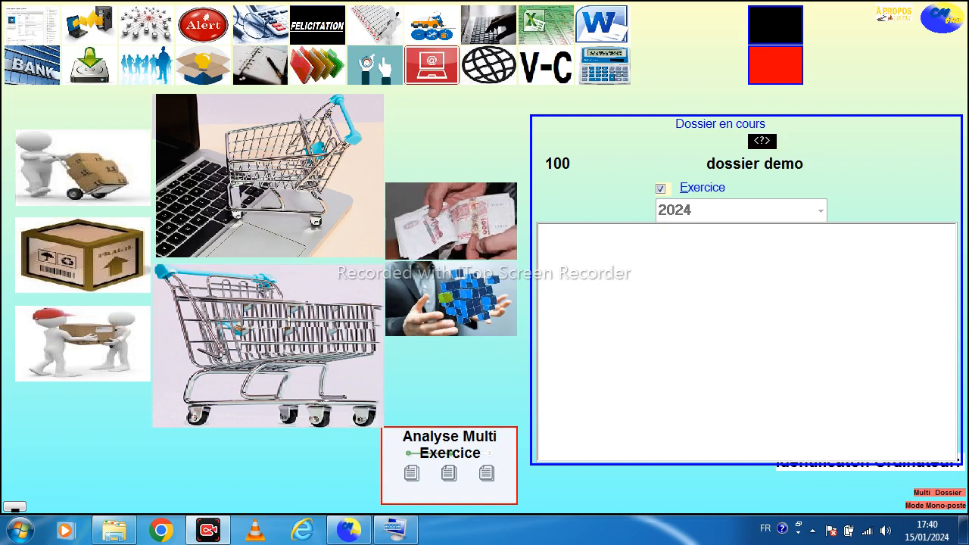
Open the folder list to review the current folder, then close it
click(317, 65)
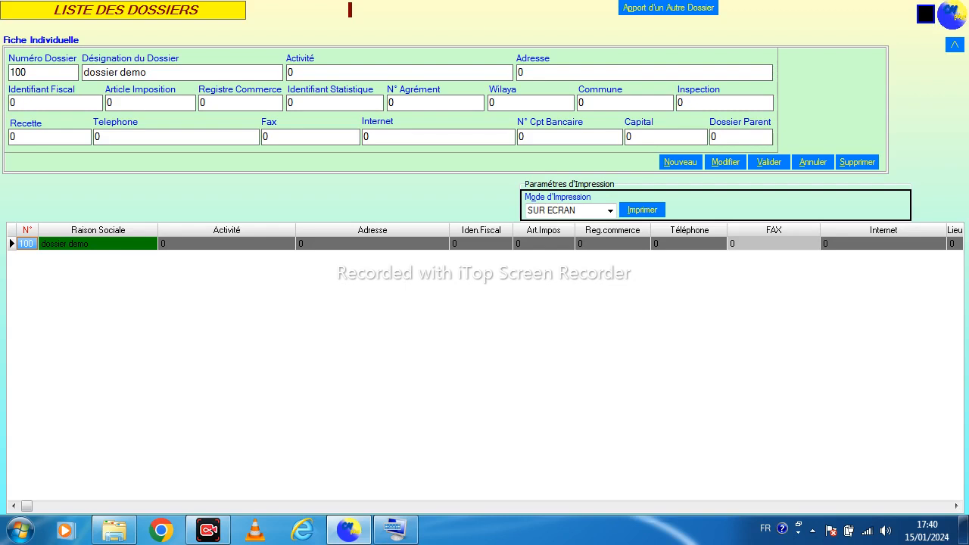
key(Escape)
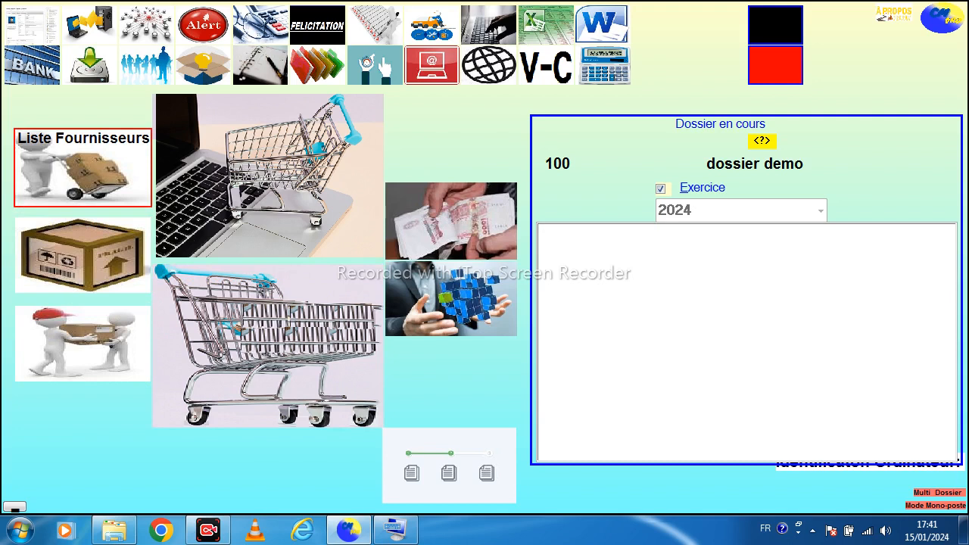
Add a new supplier named FOURNISSEUR 1 to the supplier list and validate it
click(83, 168)
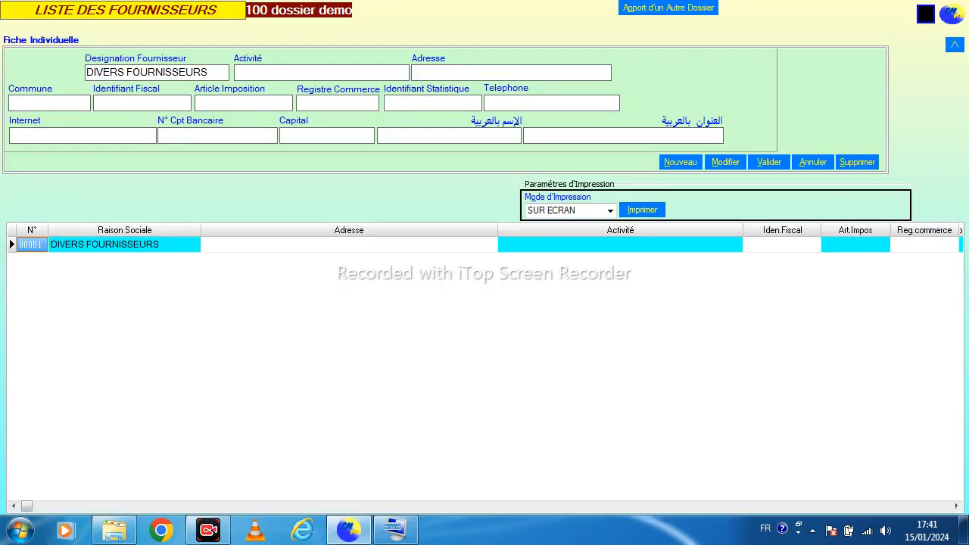
click(680, 162)
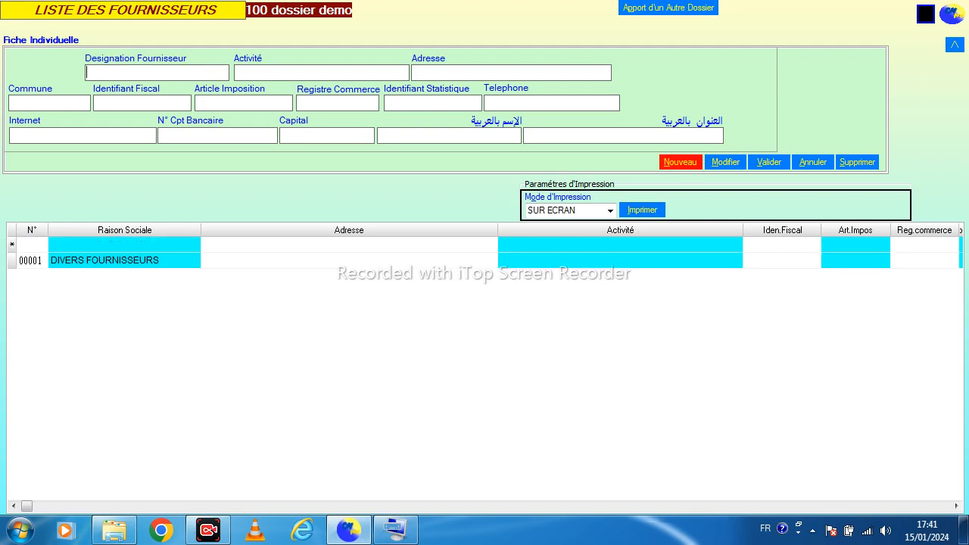
text(FOURNISSEUR 1)
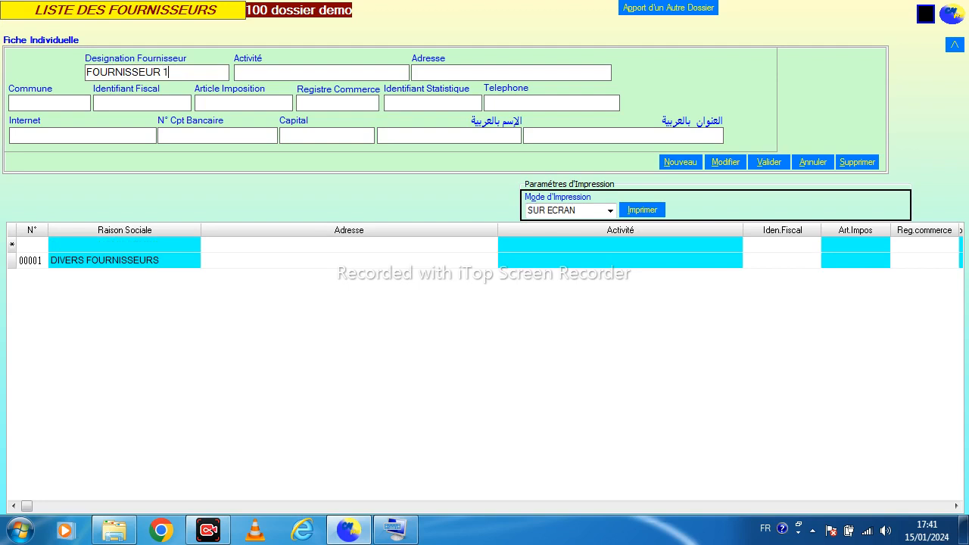
click(769, 162)
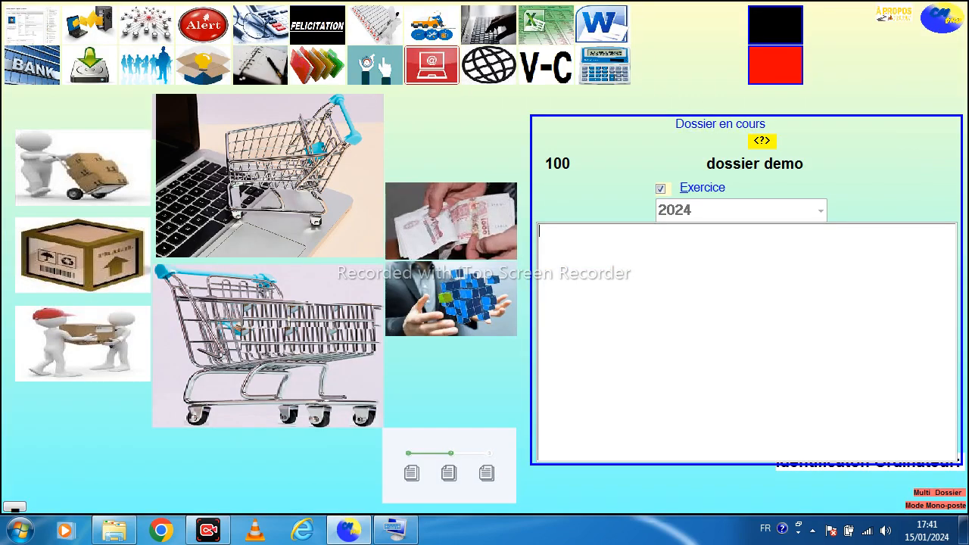
Open the product list and start a new product in the DIVERS family
click(82, 255)
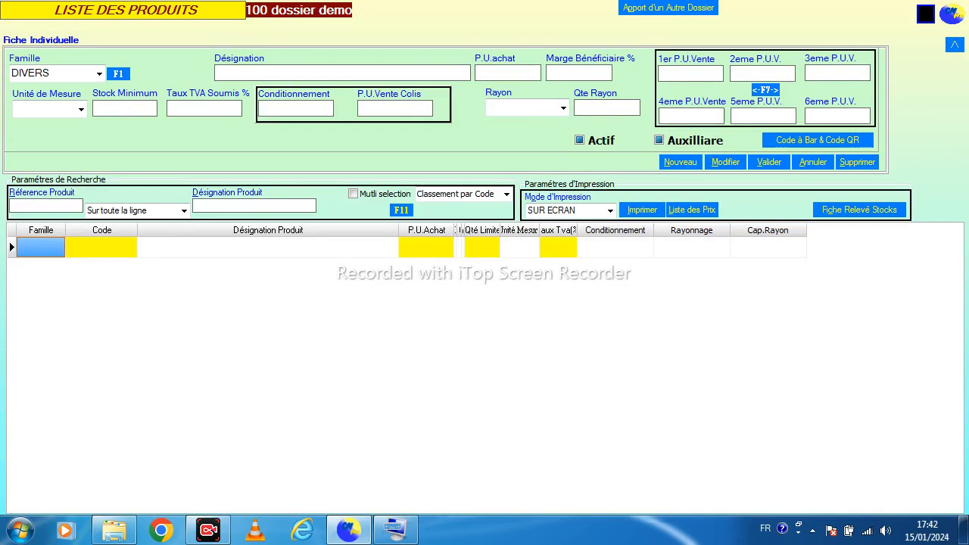
click(295, 108)
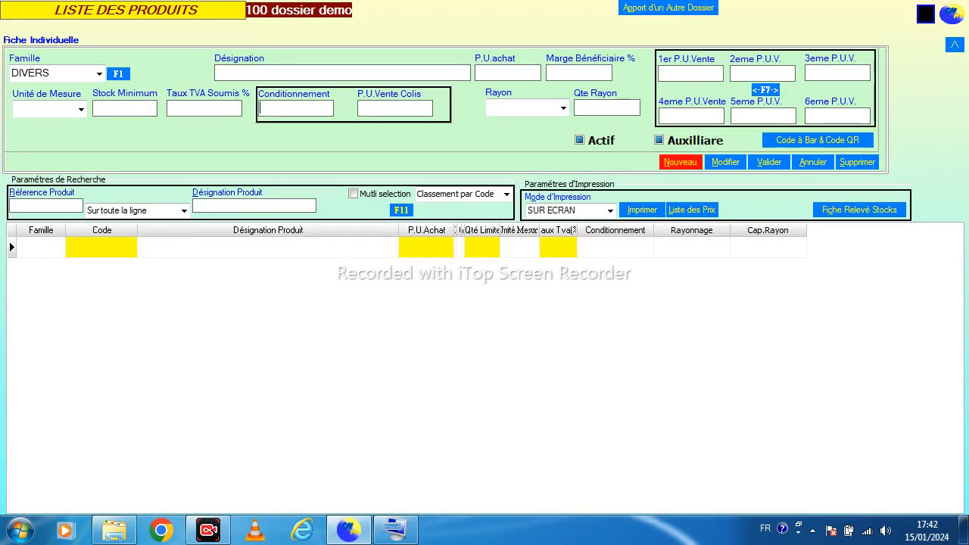
click(681, 162)
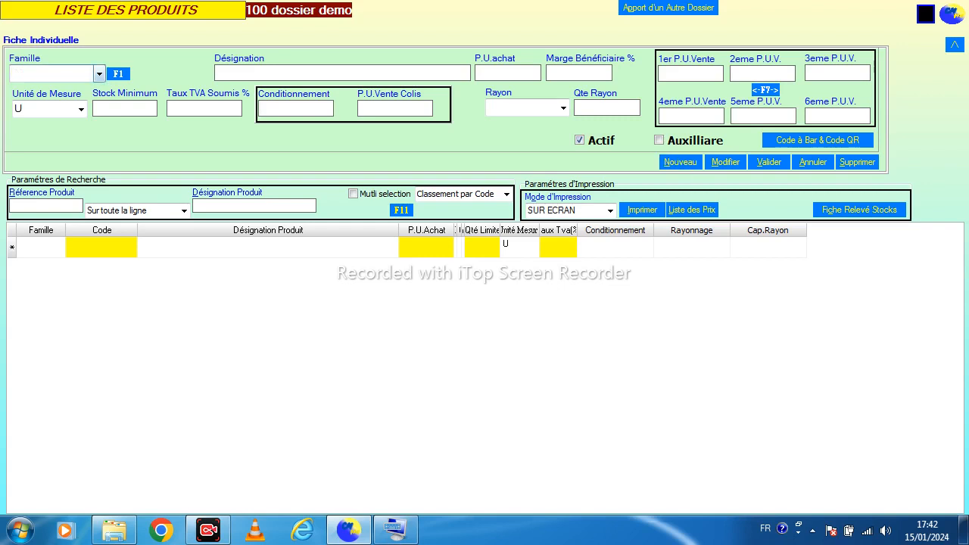
click(100, 73)
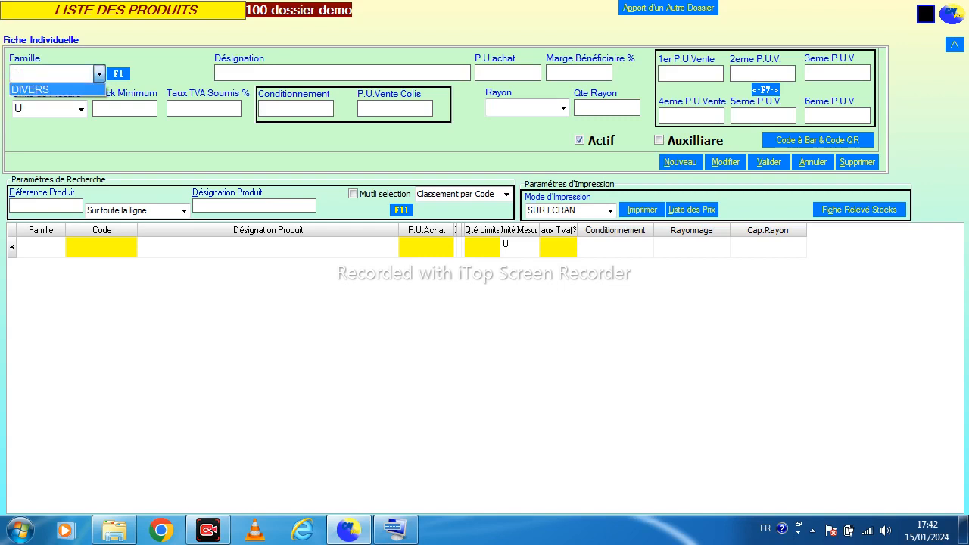
click(57, 90)
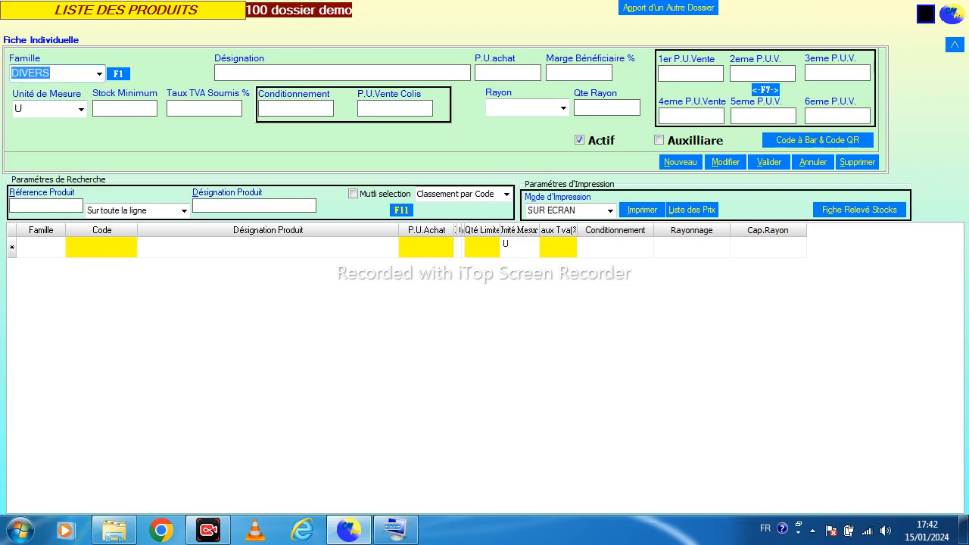
key(Return)
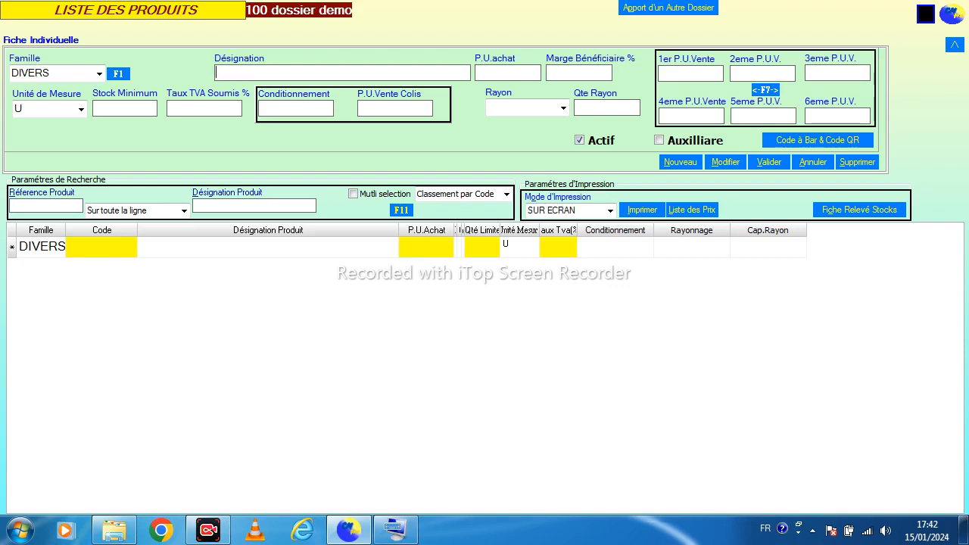
Name the product FLUX 0 and set its purchase price to 150
text(L4)
key(shift+Left)
key(shift+Left)
text(FLUX NEA)
key(shift+Left)
key(shift+Left)
key(shift+Left)
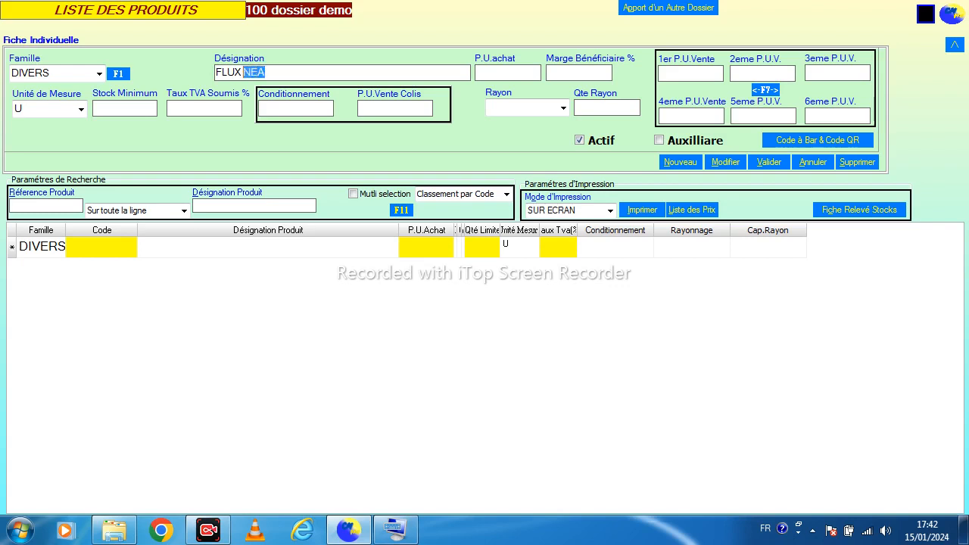
text(0µ)
key(shift+Left)
key(BackSpace)
key(Return)
text(1)
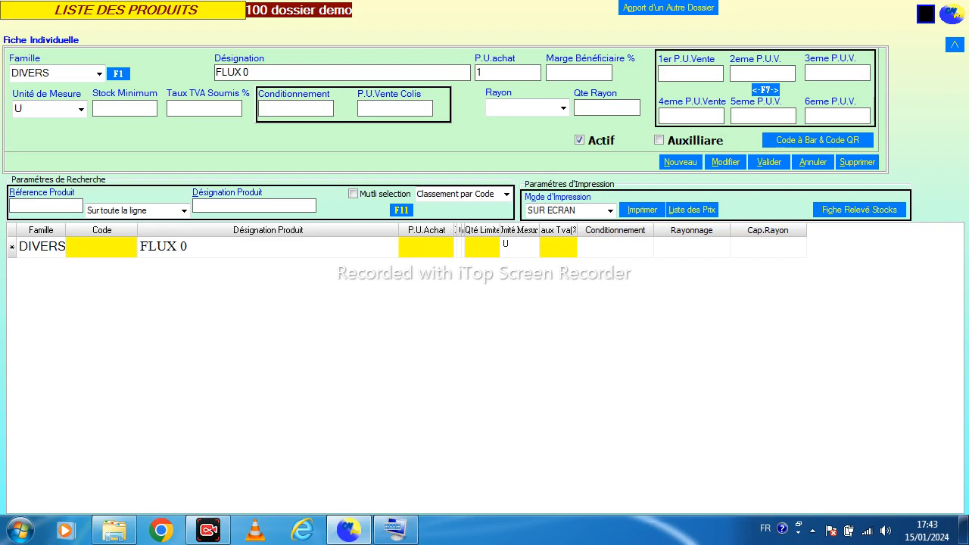
text(50)
key(Return)
Set the first sale price of FLUX 0 to 190 and validate the product
click(691, 73)
text(1)
double_click(663, 73)
text(190)
click(769, 162)
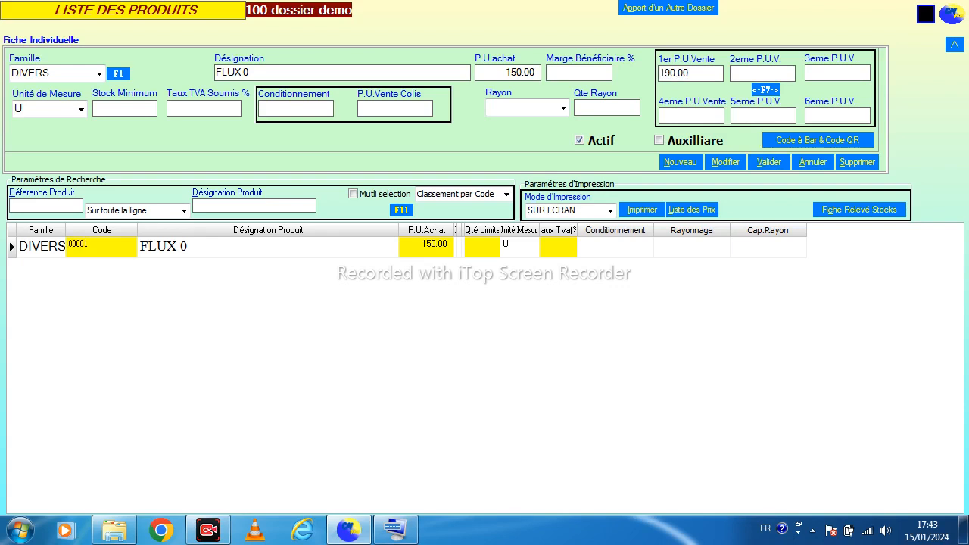
Start a second DIVERS product named GIVENCHY with a purchase price of 700
click(680, 162)
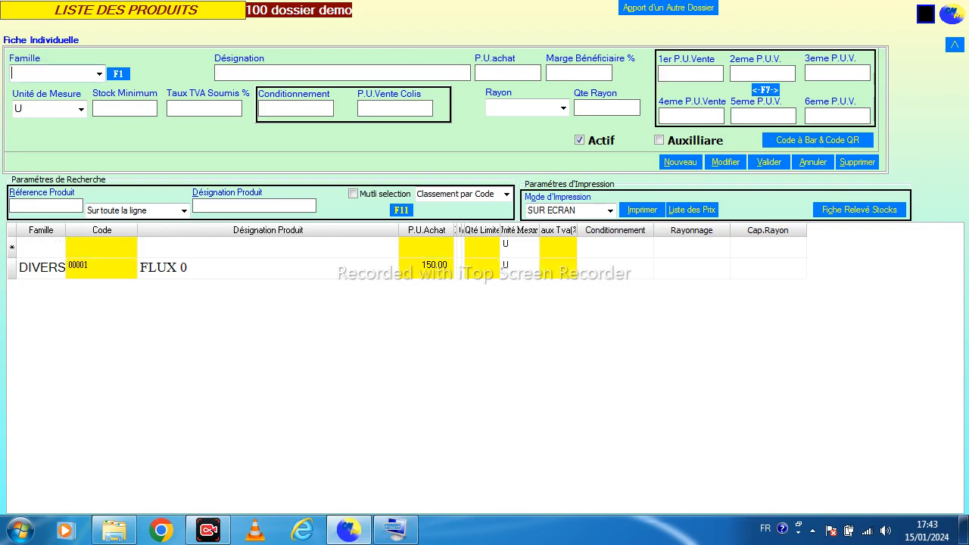
click(99, 74)
click(53, 89)
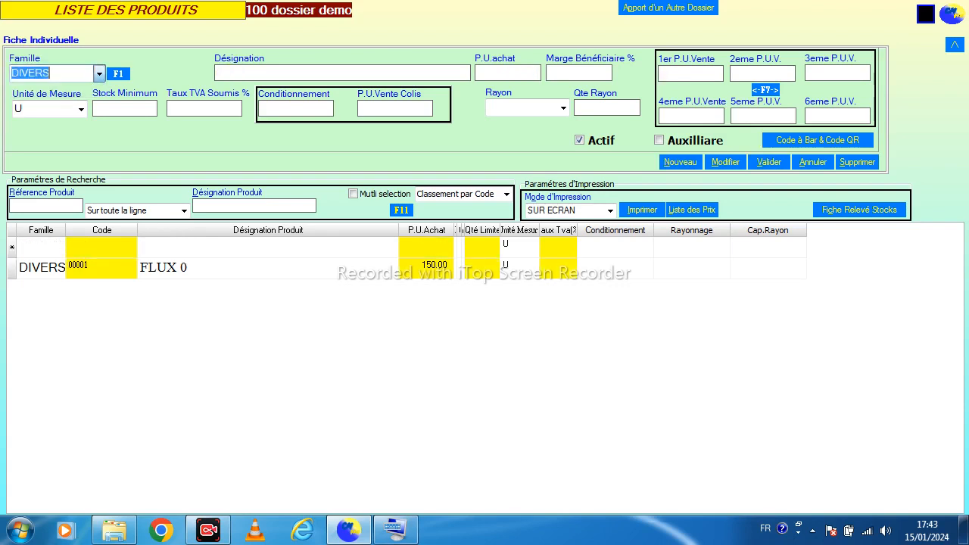
click(303, 74)
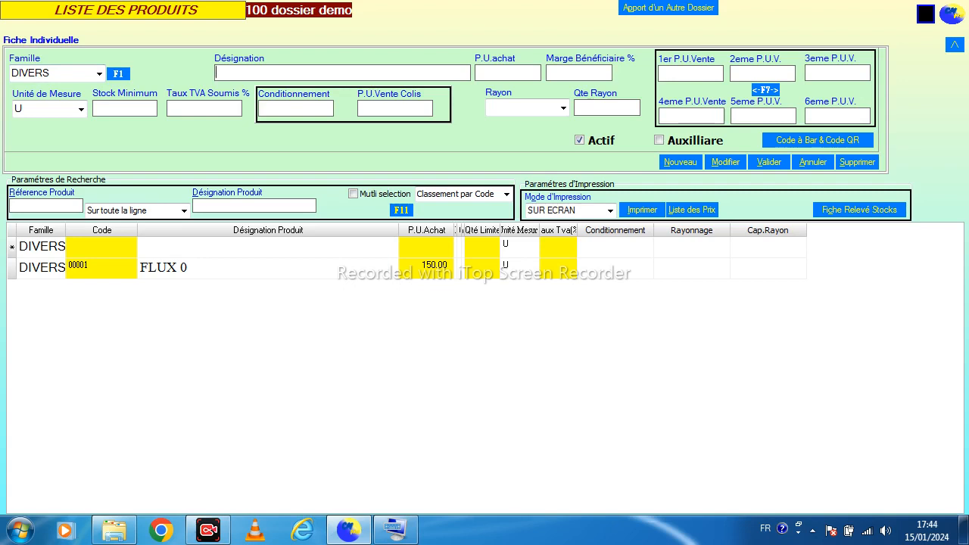
text(GIVE)
text(ICH)
text(NI)
text(Y)
key(BackSpace)
key(Tab)
text(700)
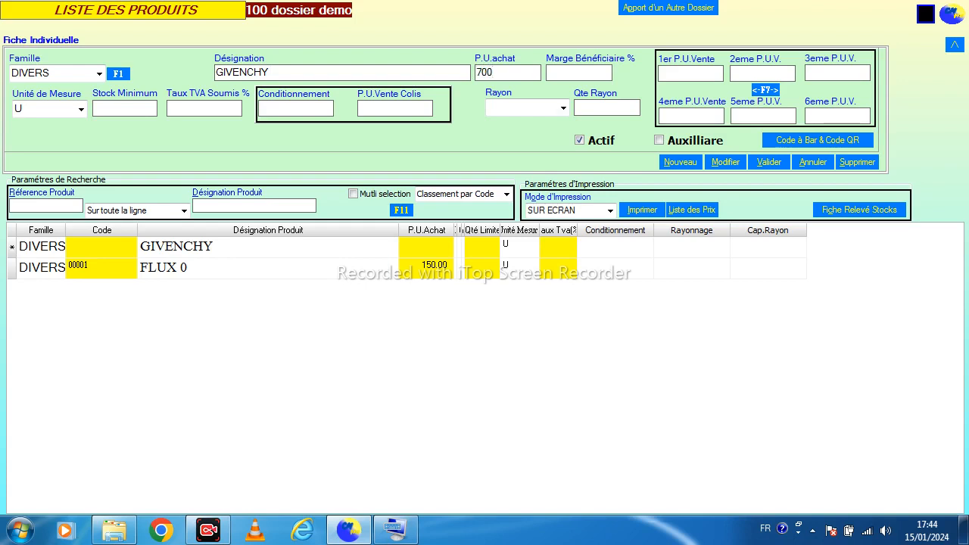
Set GIVENCHY's first sale price to 1000 and packaging to 10, then validate the product
key(Tab)
text(1000)
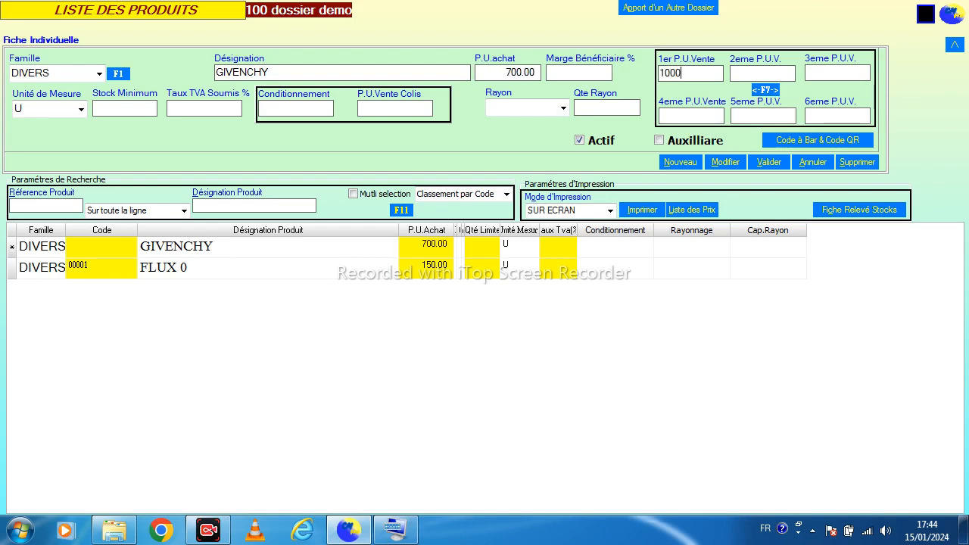
key(Tab)
text(10)
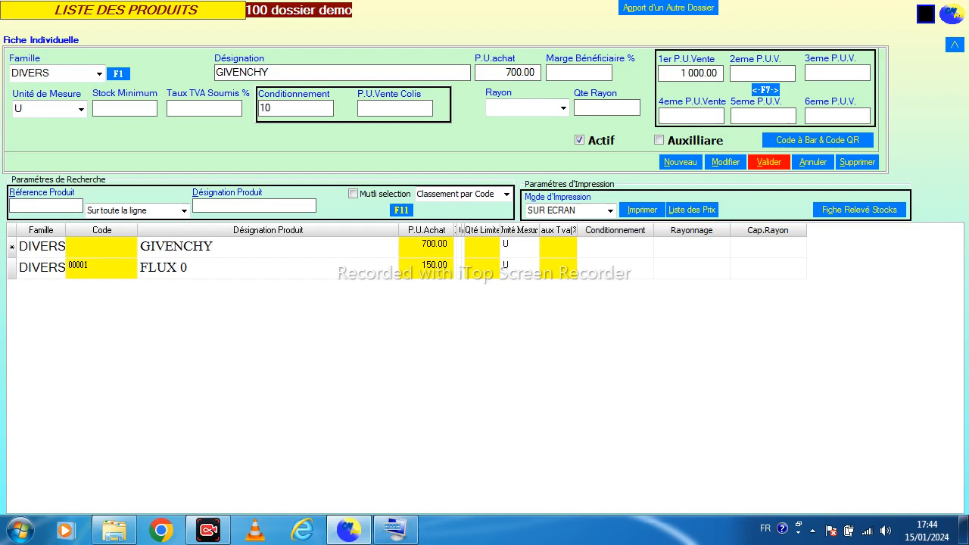
click(769, 162)
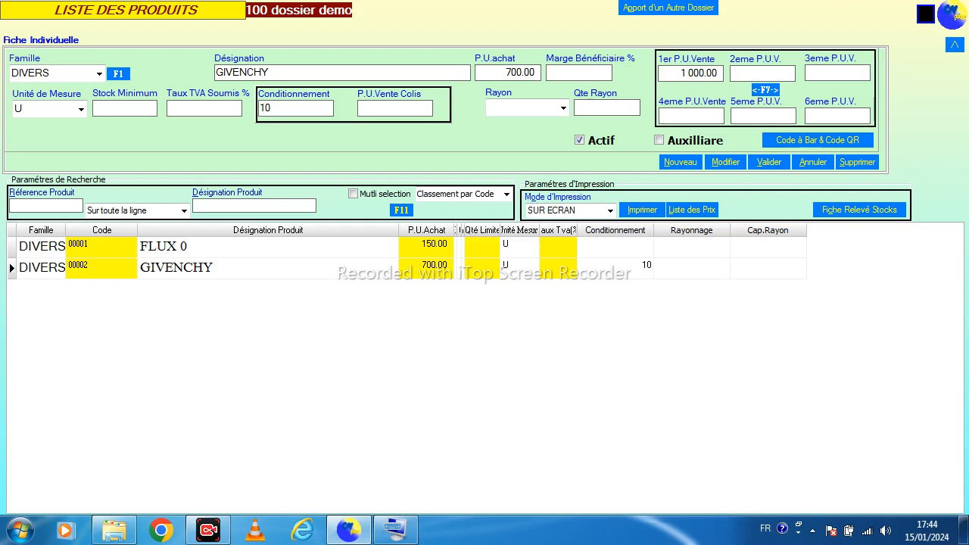
Open purchase entry for merchandise and start a new purchase voucher
key(Escape)
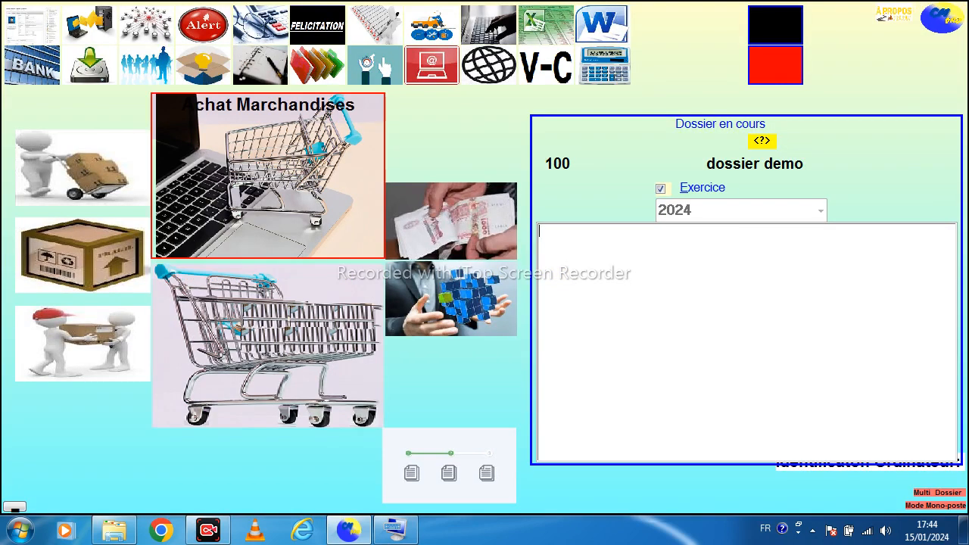
click(254, 137)
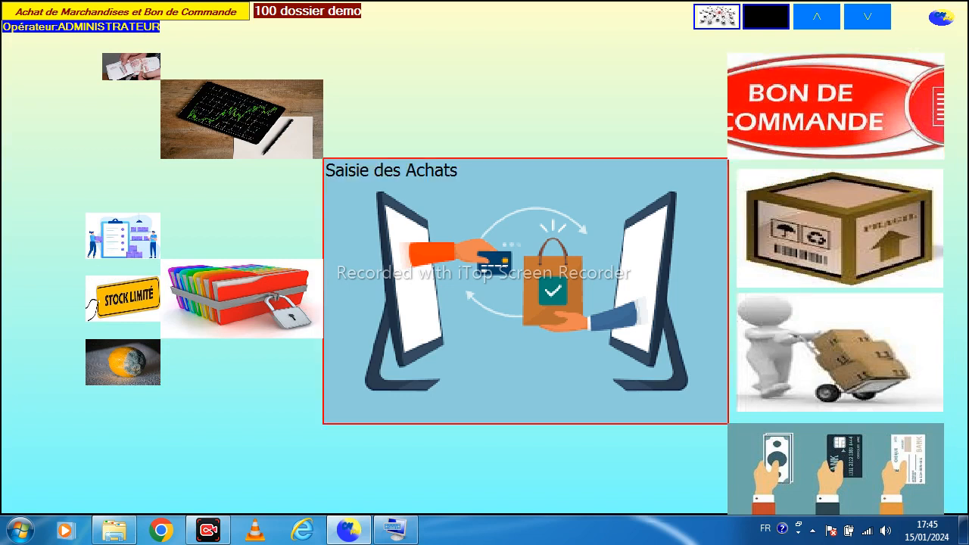
click(525, 291)
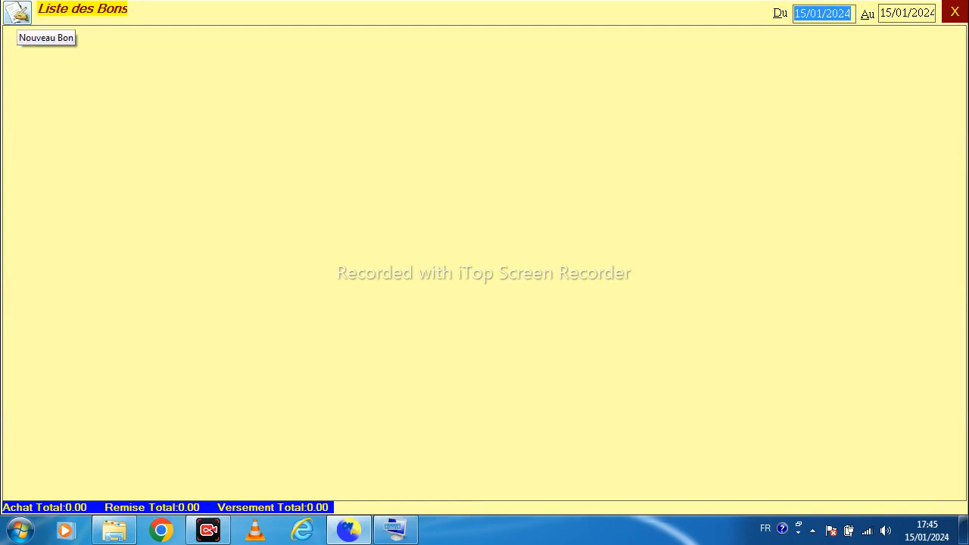
click(17, 12)
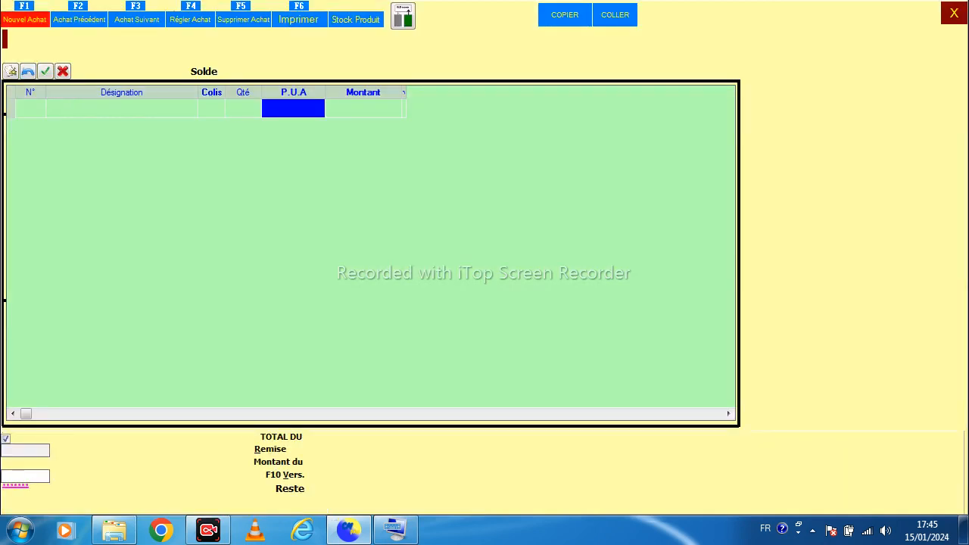
Create a new purchase dated 01/01/2024 for supplier FOURNISSEUR 1
key(F2)
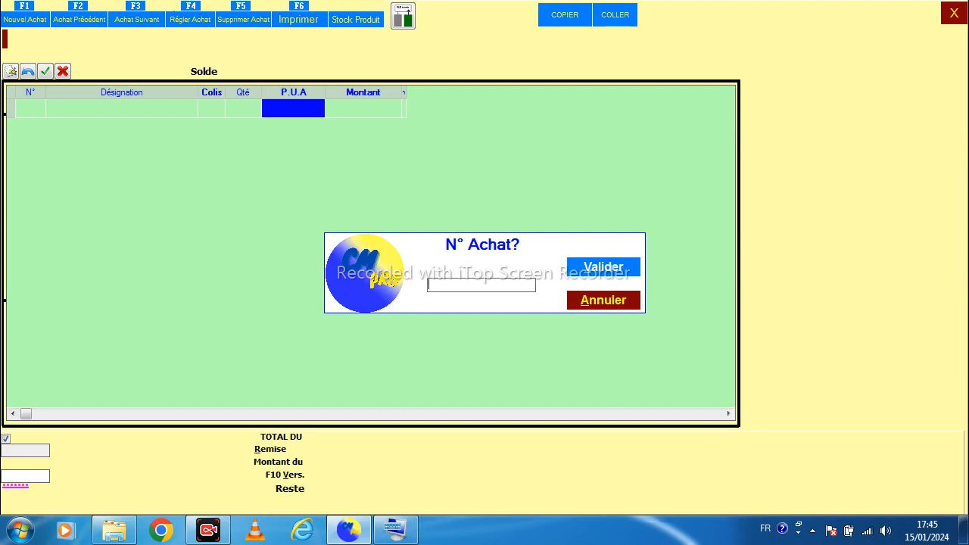
key(Escape)
key(F1)
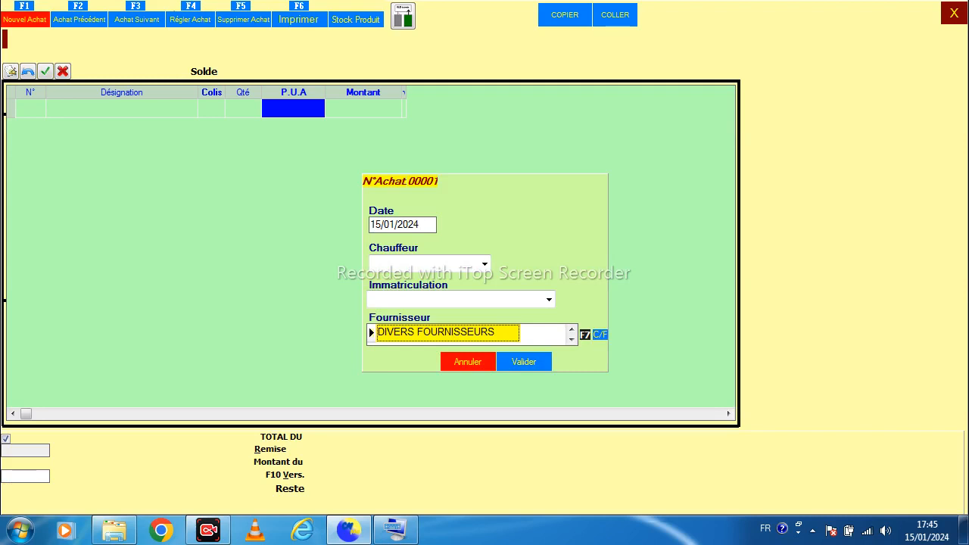
key(Down)
key(Up)
key(Down)
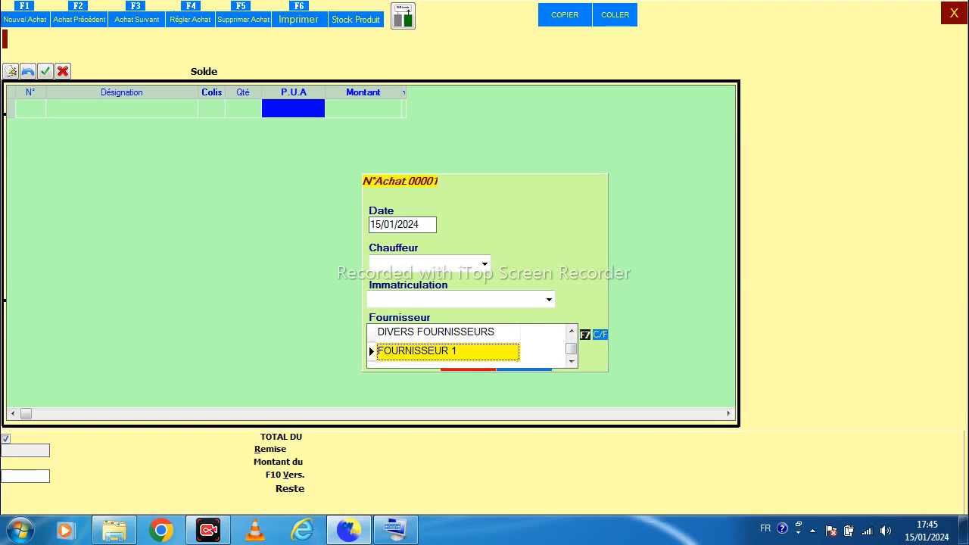
key(Return)
text(01)
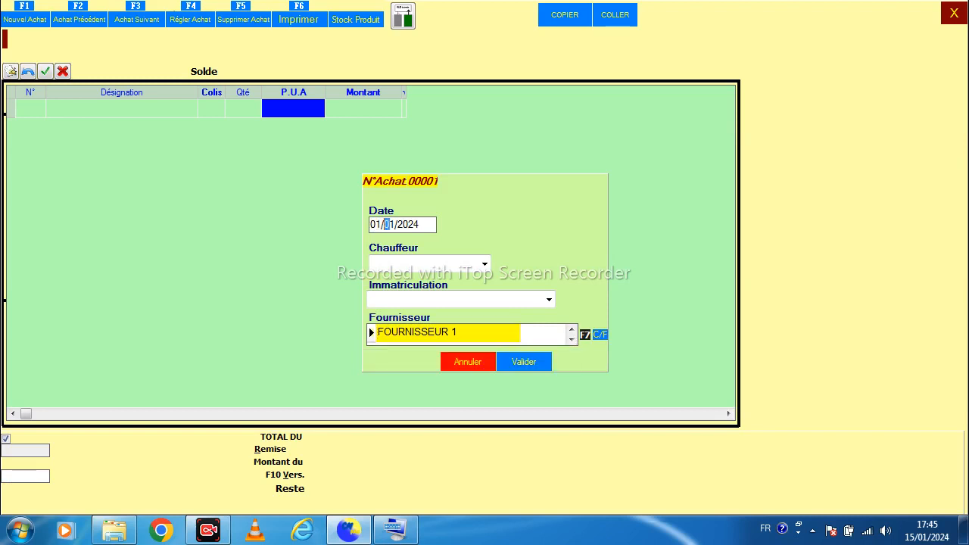
key(Return)
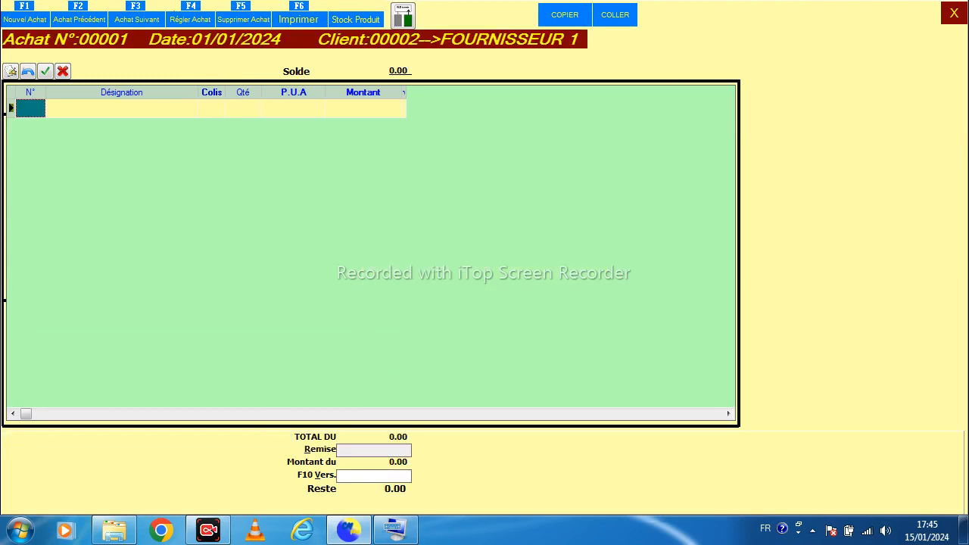
Add FLUX 0 as the first purchase line with a quantity of 500
key(Return)
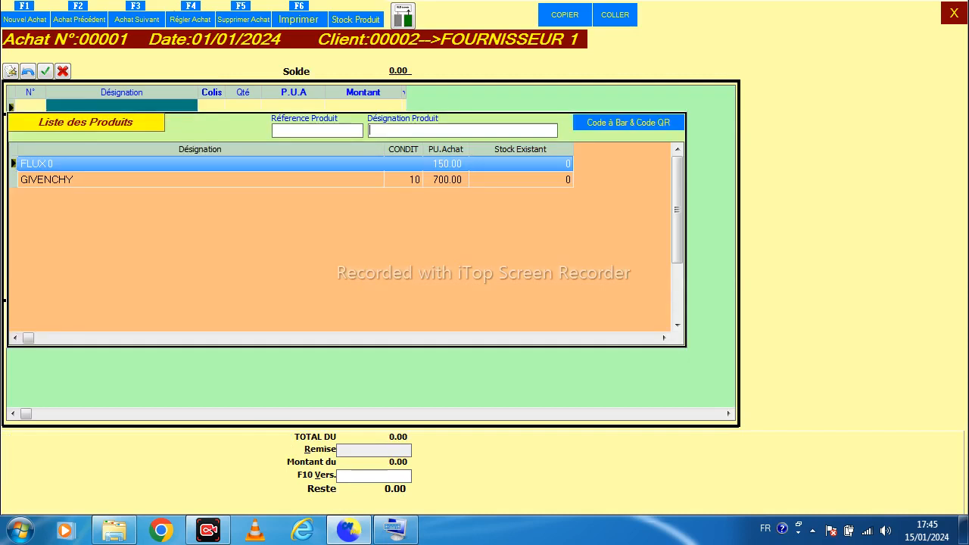
key(Down)
key(Up)
key(Return)
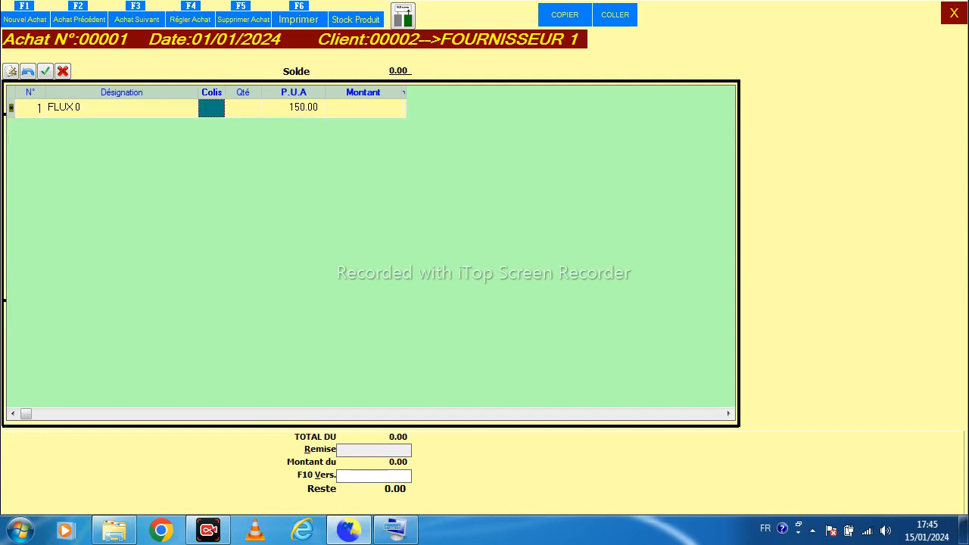
text(5)
key(Return)
click(212, 108)
key(BackSpace)
key(Return)
text(500)
key(Return)
key(Return)
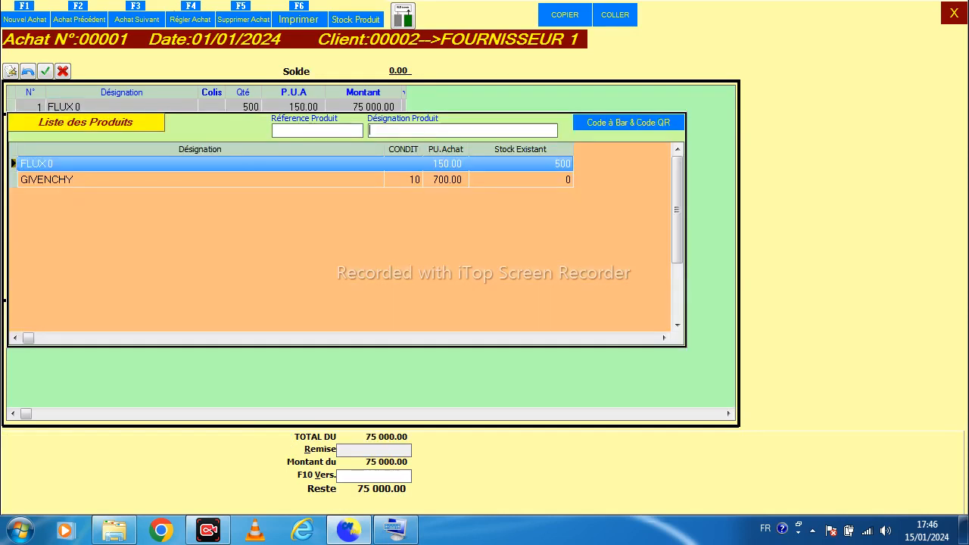
Add GIVENCHY as the second purchase line with 50 packages
key(Down)
key(Return)
text(50)
key(Return)
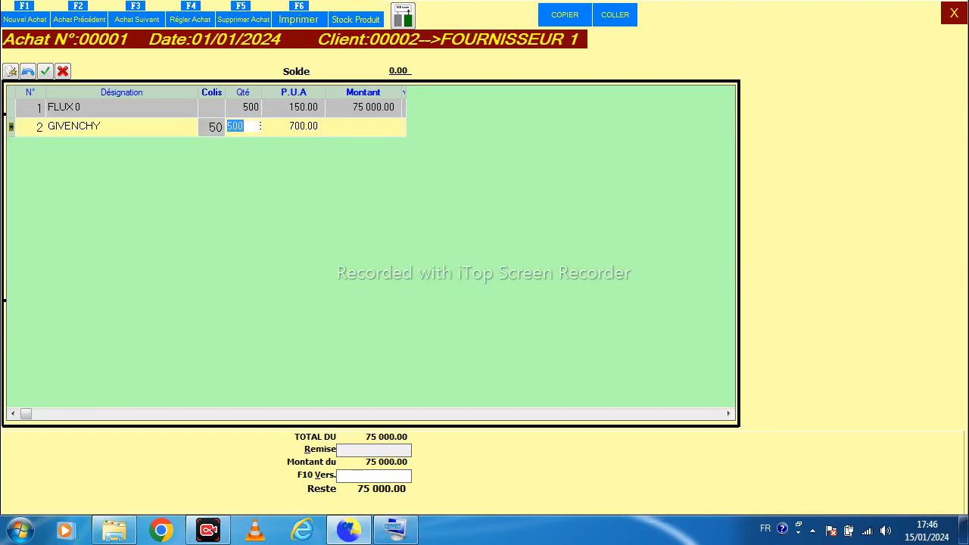
key(Return)
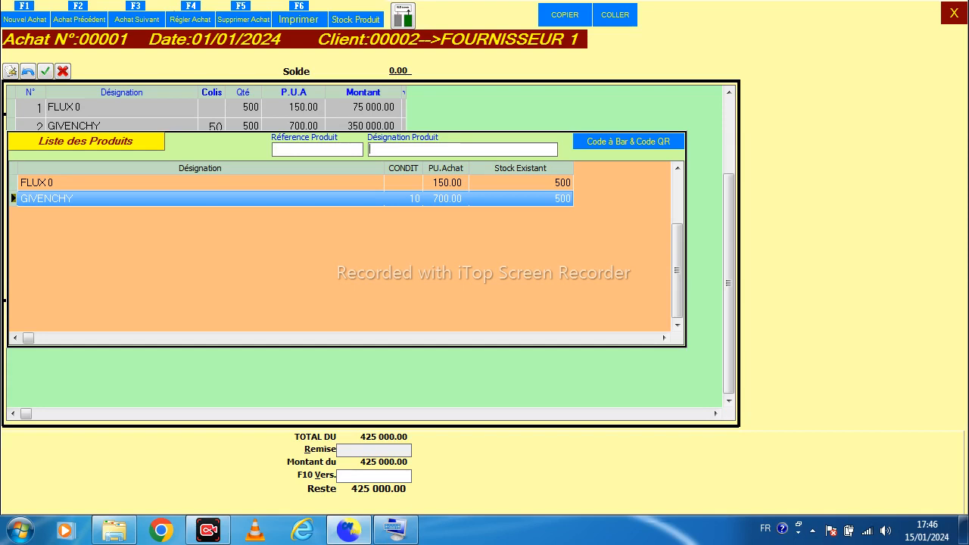
Close the purchase entry and reopen the list of purchase vouchers
click(954, 13)
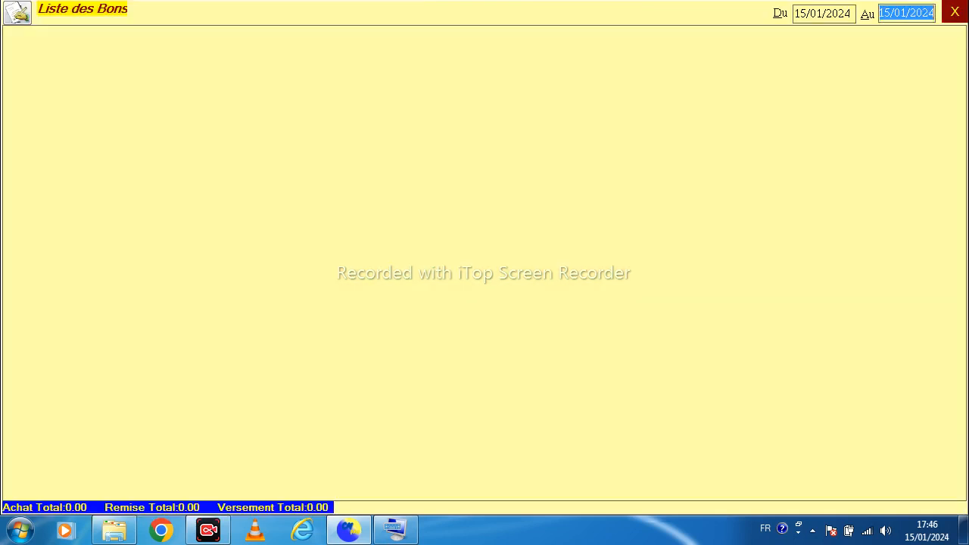
click(955, 12)
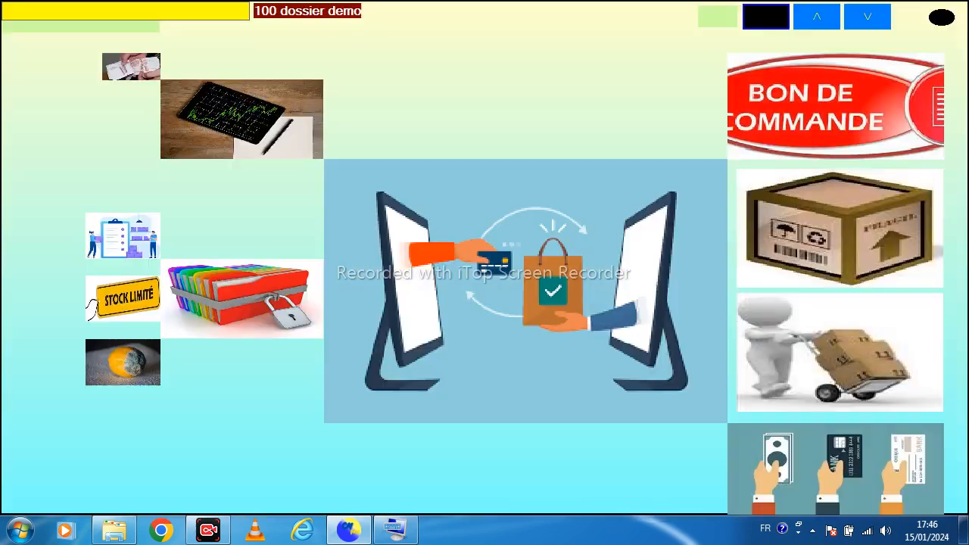
click(525, 291)
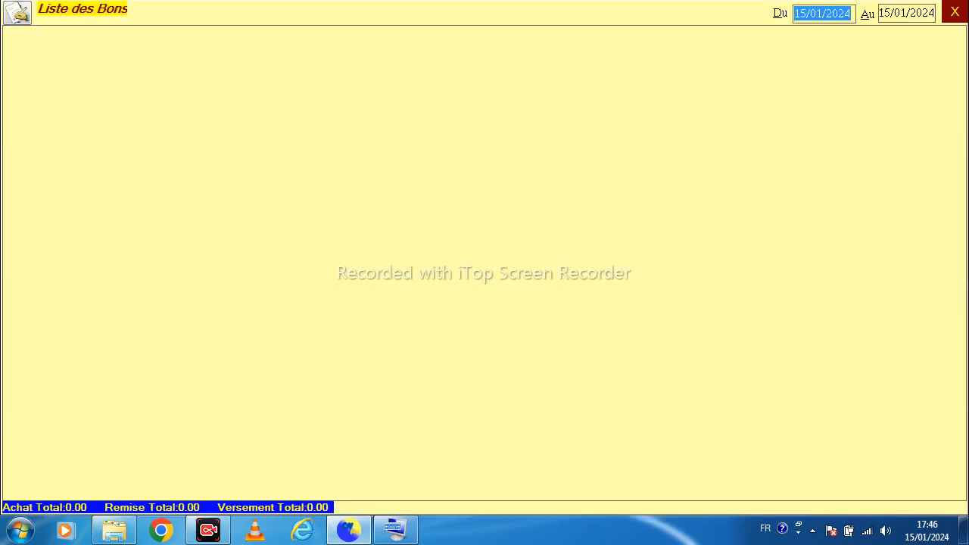
key(Return)
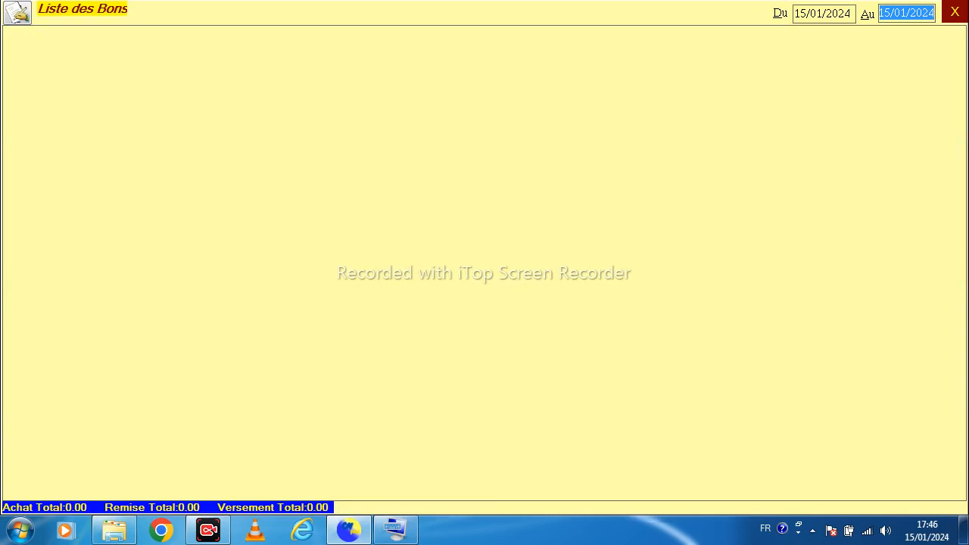
Set the voucher list's start date to 01/01/2024 and select the first purchase voucher
drag(807, 14, 793, 13)
text(01)
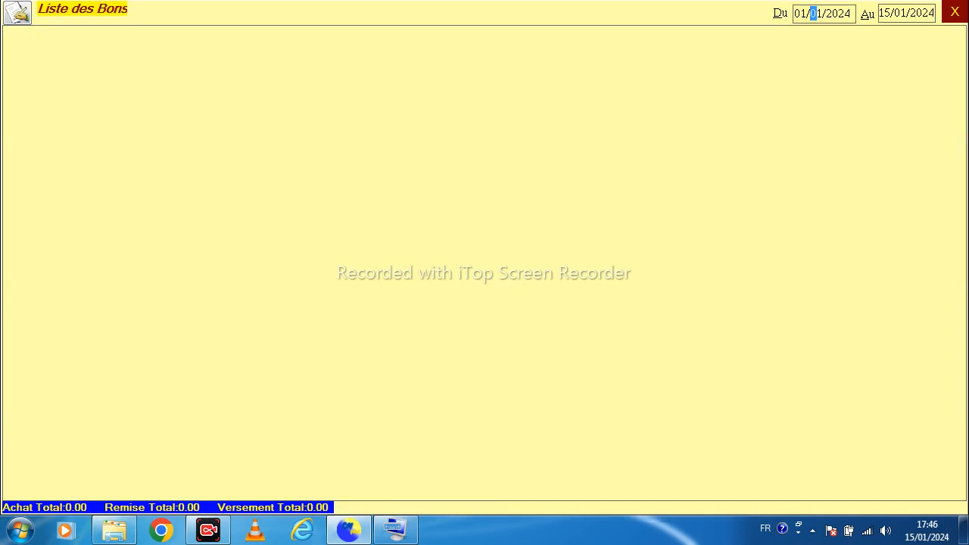
key(Tab)
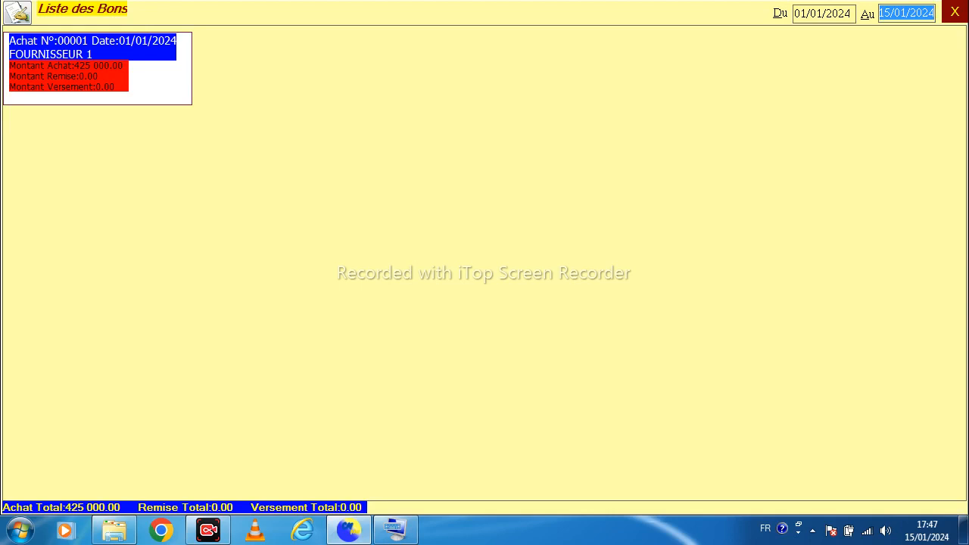
click(87, 52)
click(70, 50)
Start a new purchase dated 15/01/2024 for supplier DIVERS FOURNISSEURS
click(17, 13)
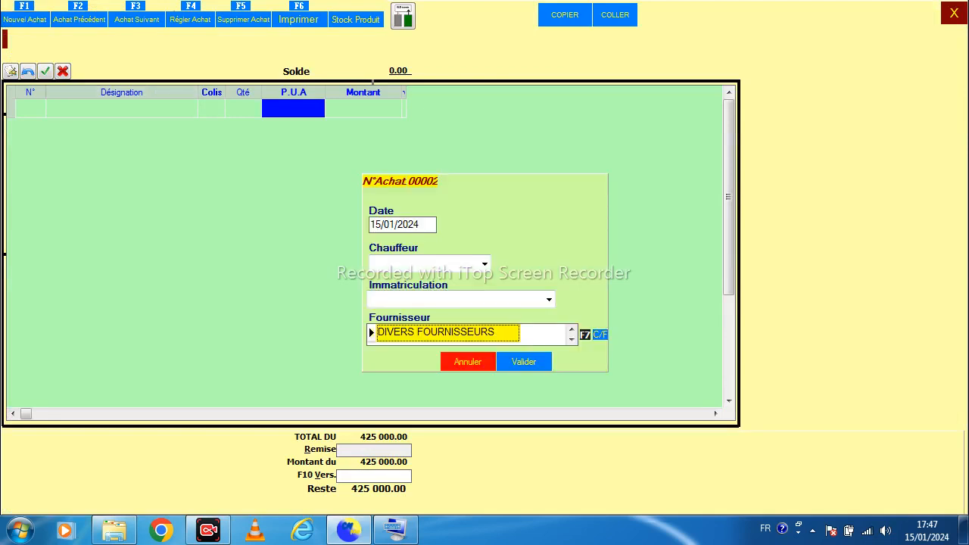
key(Down)
key(Up)
key(Down)
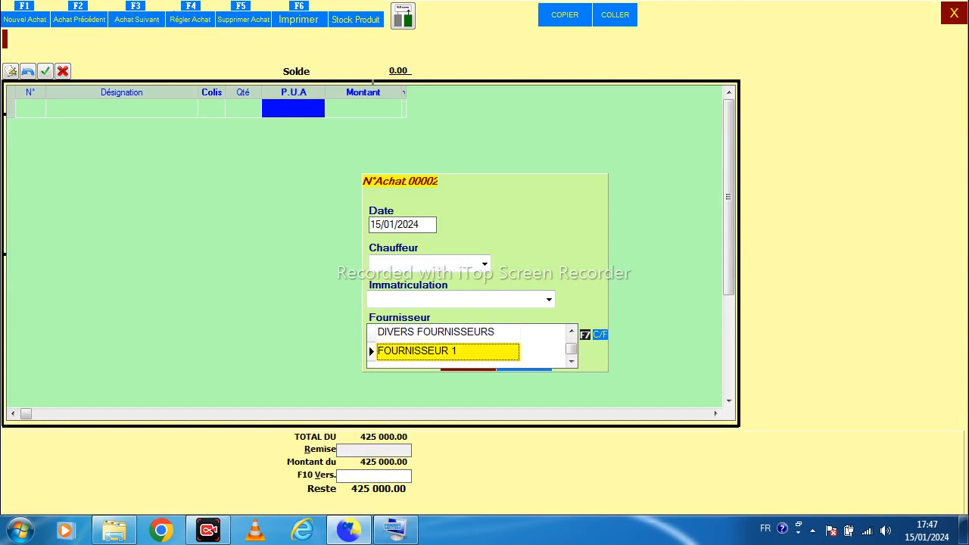
key(Up)
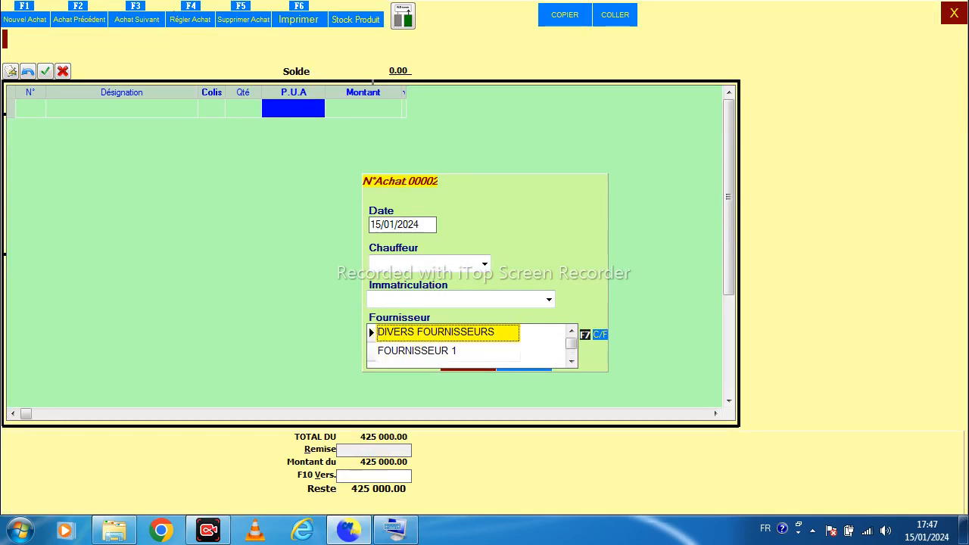
key(Return)
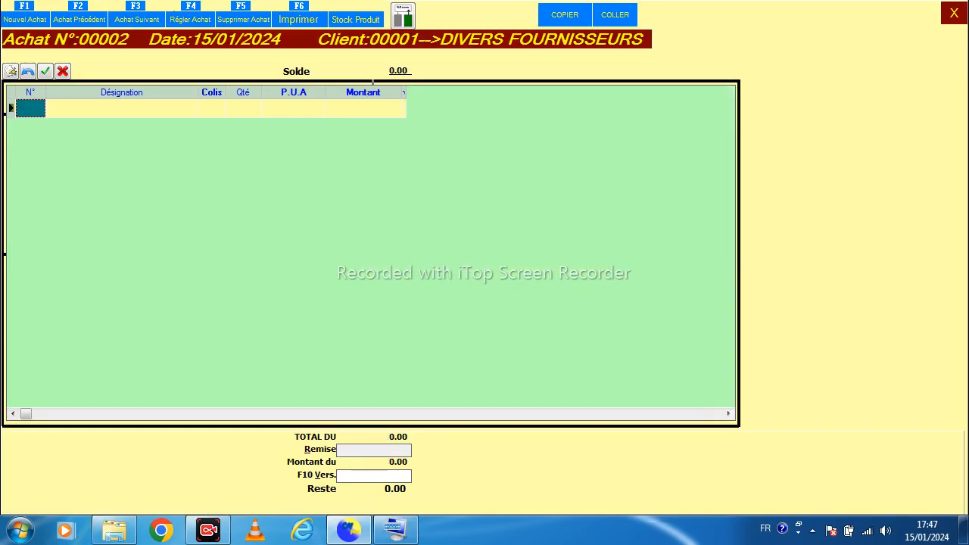
Add FLUX 0 to the new purchase with a quantity of 562
key(Return)
key(Up)
key(Return)
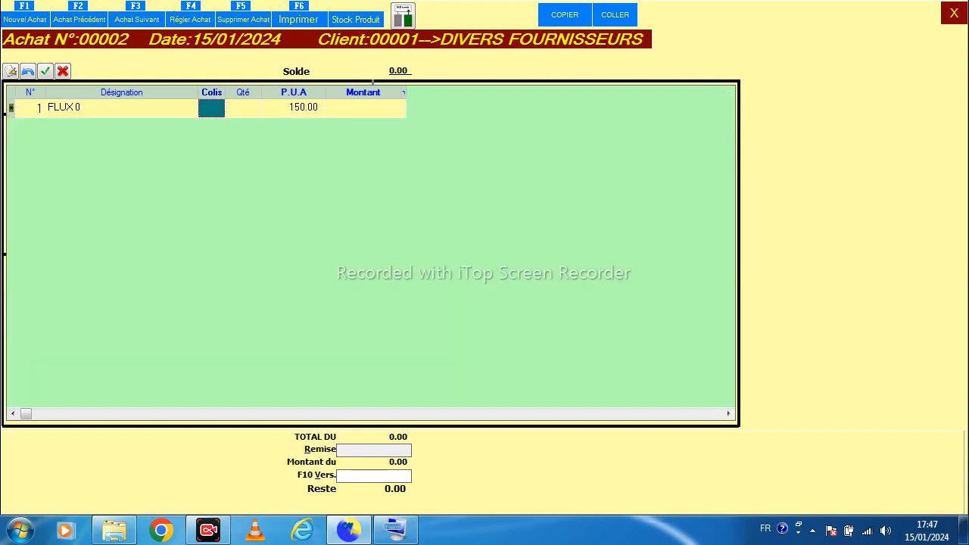
text(5)
key(Return)
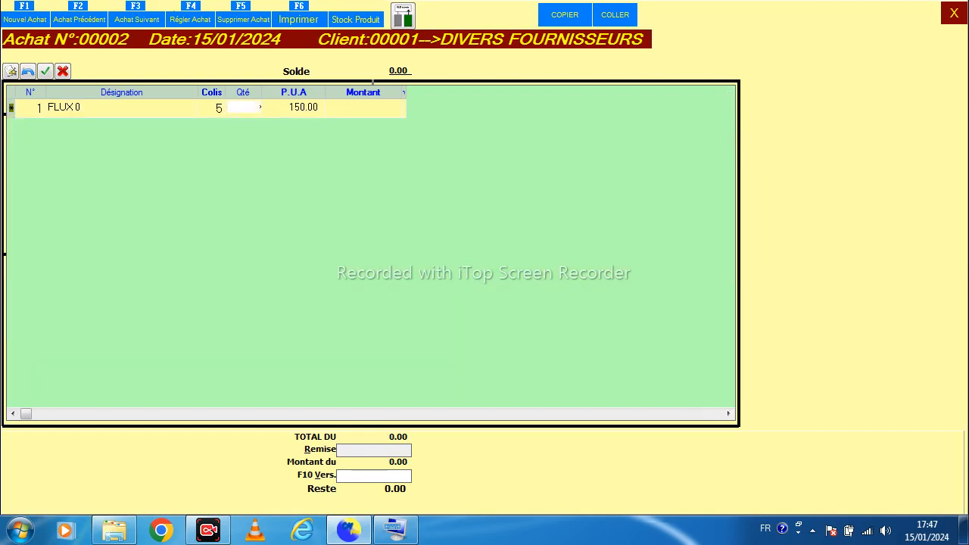
key(Left)
key(Delete)
key(Return)
text(562)
key(Return)
key(Return)
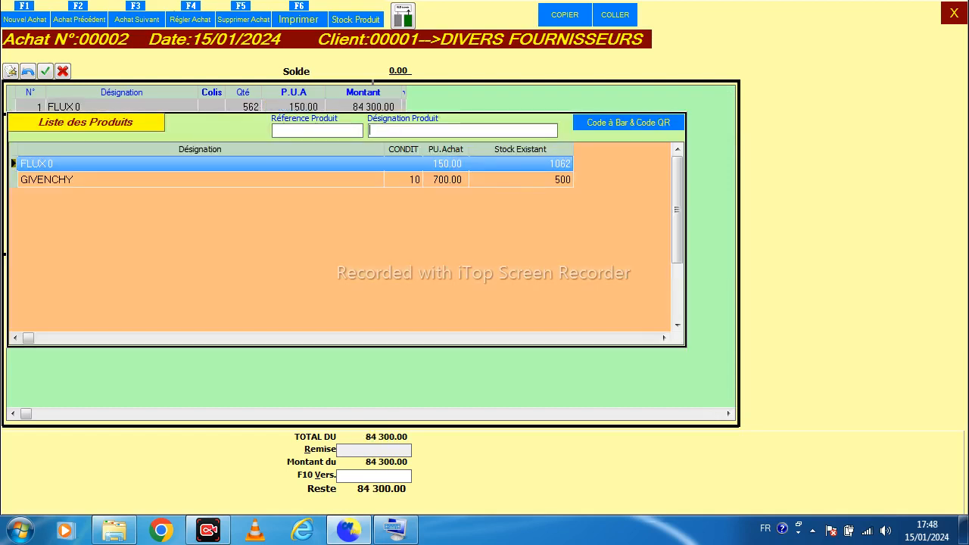
Start another new purchase for supplier FOURNISSEUR 1
key(F1)
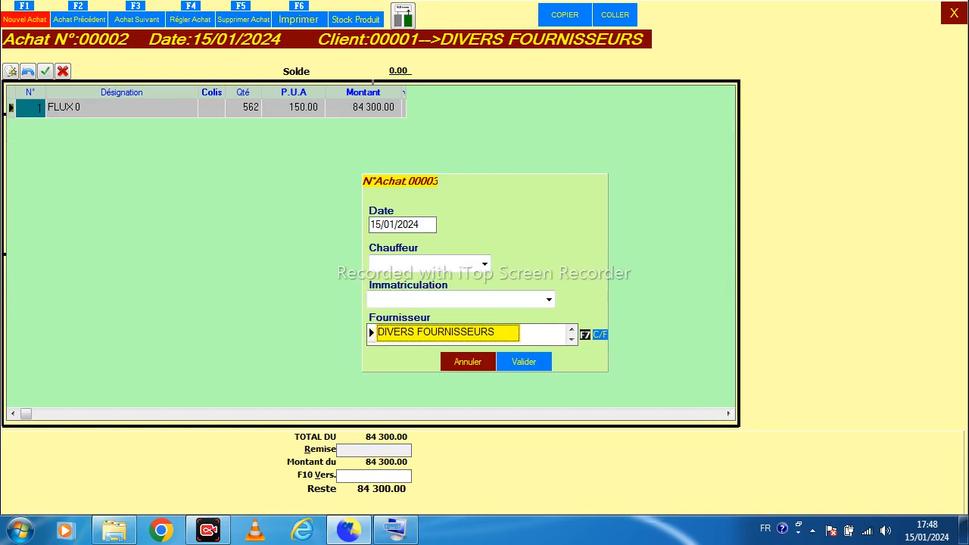
key(Down)
key(Up)
key(Down)
key(Up)
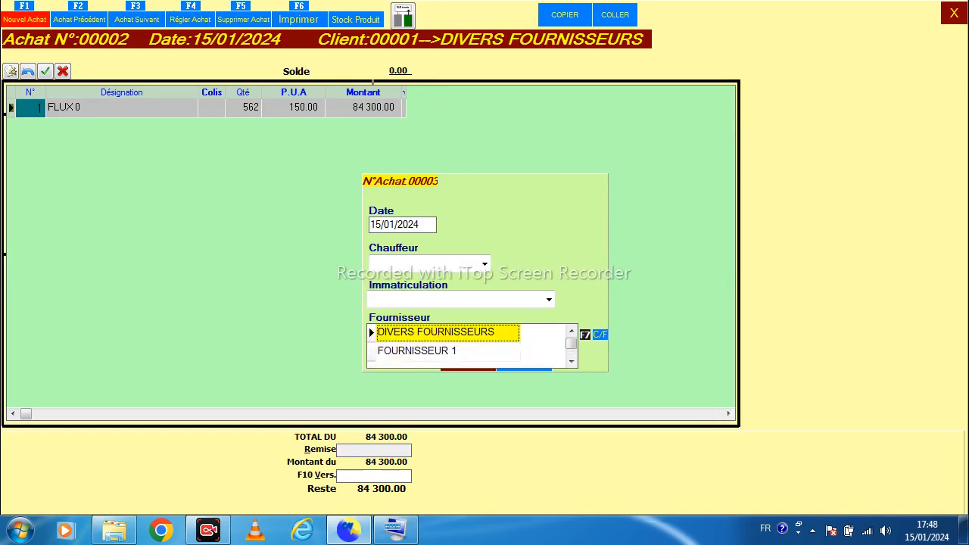
key(Down)
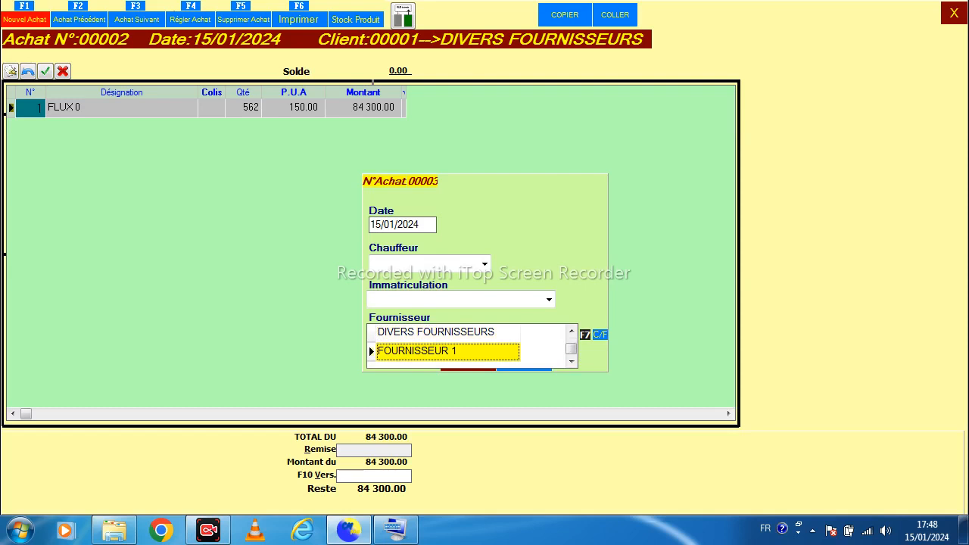
key(Return)
Pick GIVENCHY for the first line and enter 690 packages
key(Return)
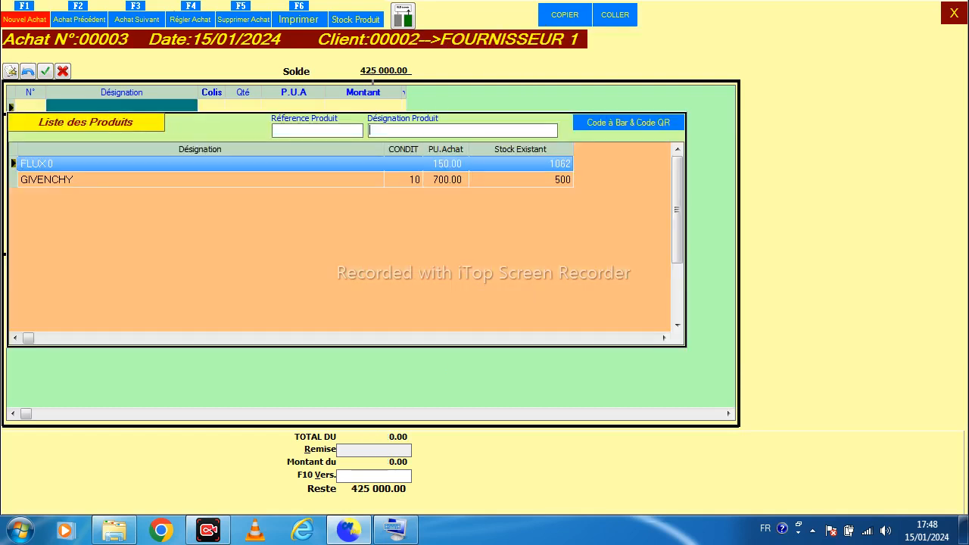
key(Return)
key(Return)
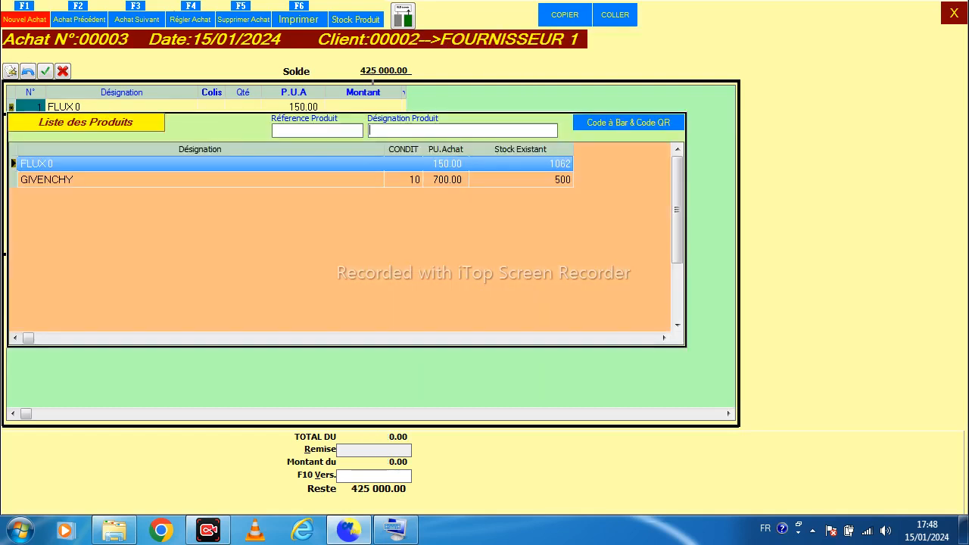
key(Down)
key(Return)
text(690)
Correct GIVENCHY's packages to 15 and confirm the line
key(Return)
key(Return)
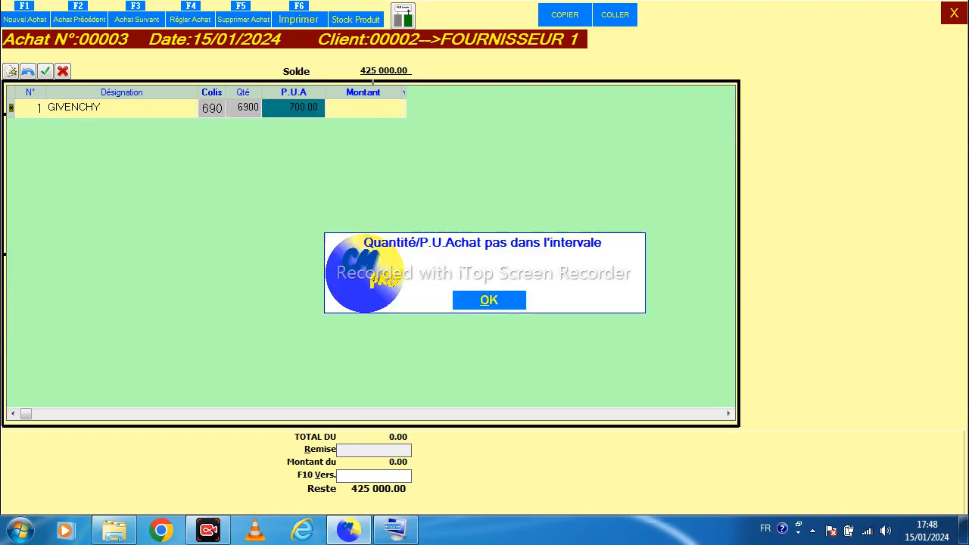
key(Return)
key(Left)
key(Left)
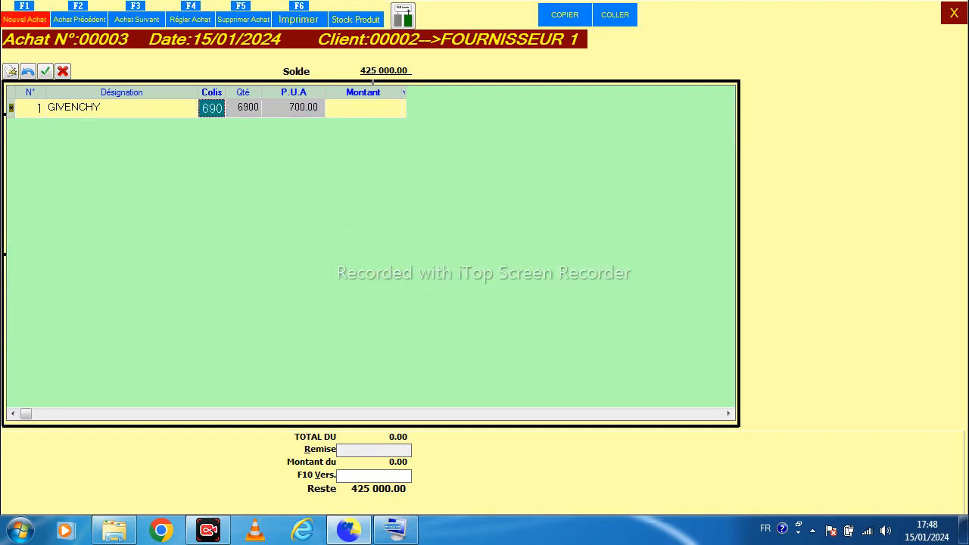
key(BackSpace)
text(15)
key(Return)
key(Return)
key(Return)
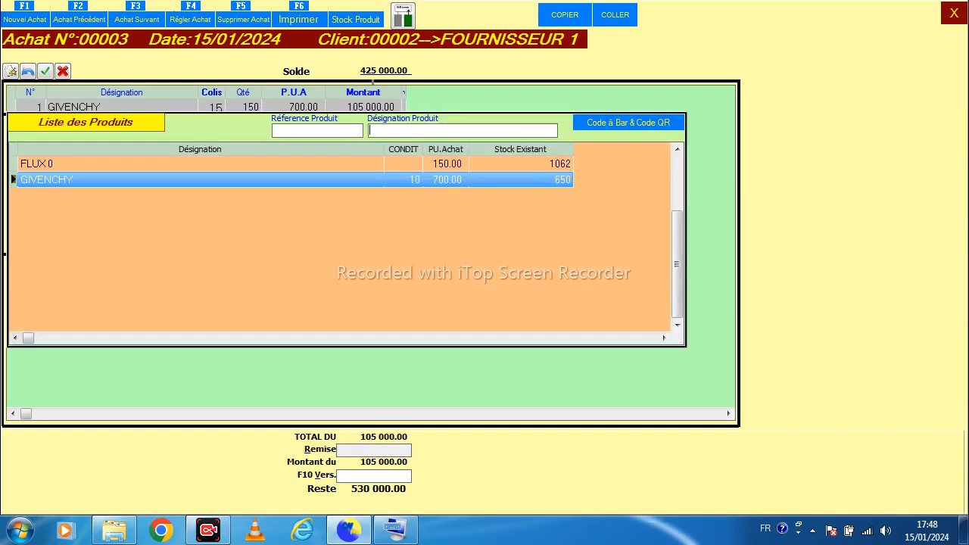
Close the purchase entry, review the list of purchase vouchers and return to the main menu
click(954, 13)
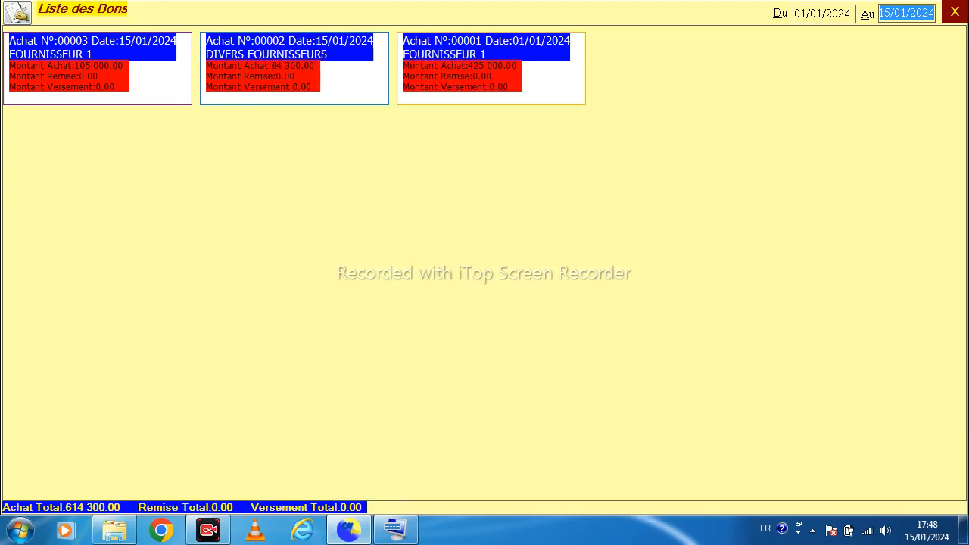
mouse_move(250, 68)
mouse_move(439, 61)
click(955, 12)
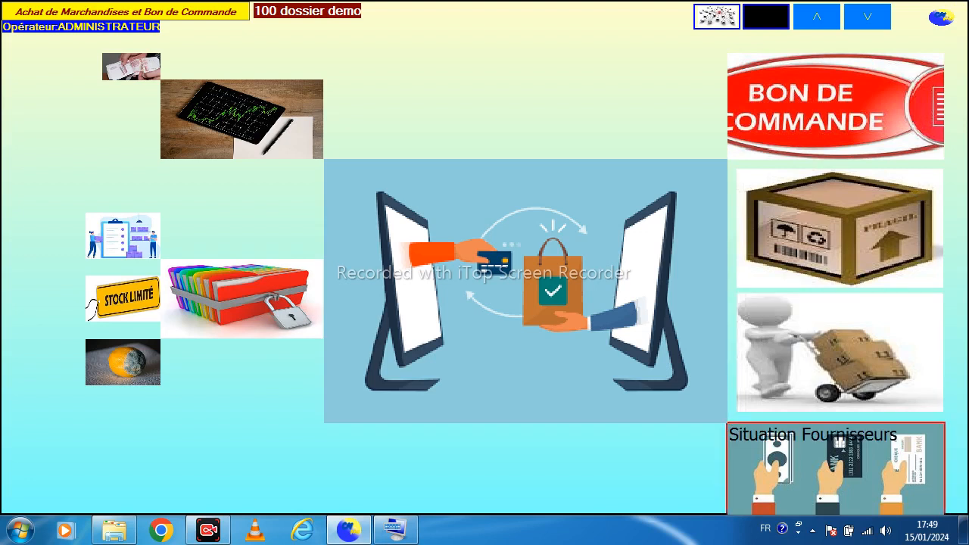
Open the supplier situation and sort suppliers by Désignation, Benefice, and finally Chiffres d'Affaires
click(836, 470)
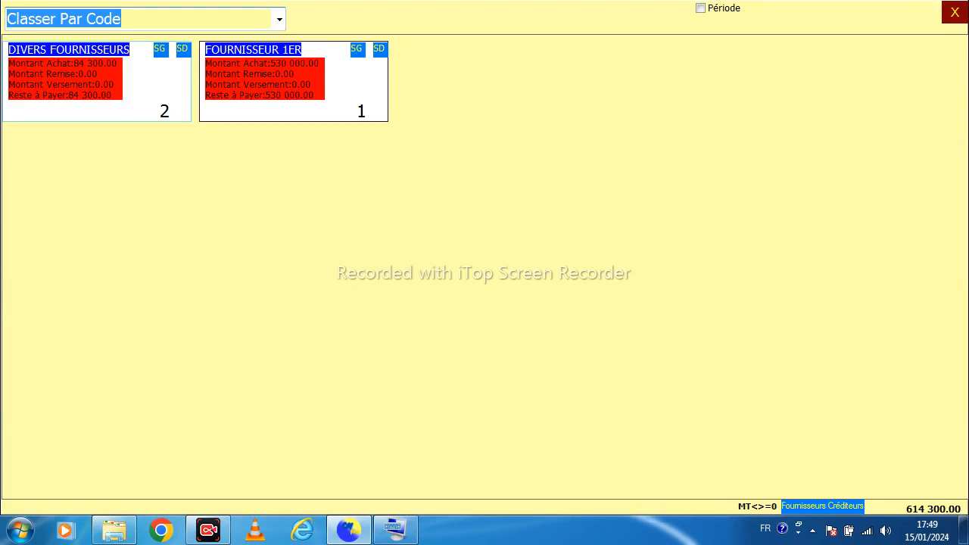
click(279, 19)
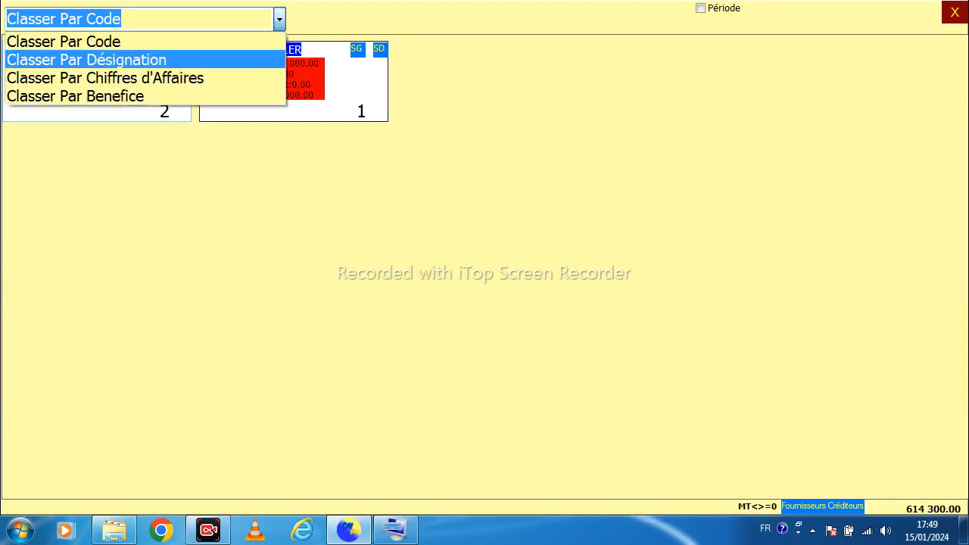
click(189, 60)
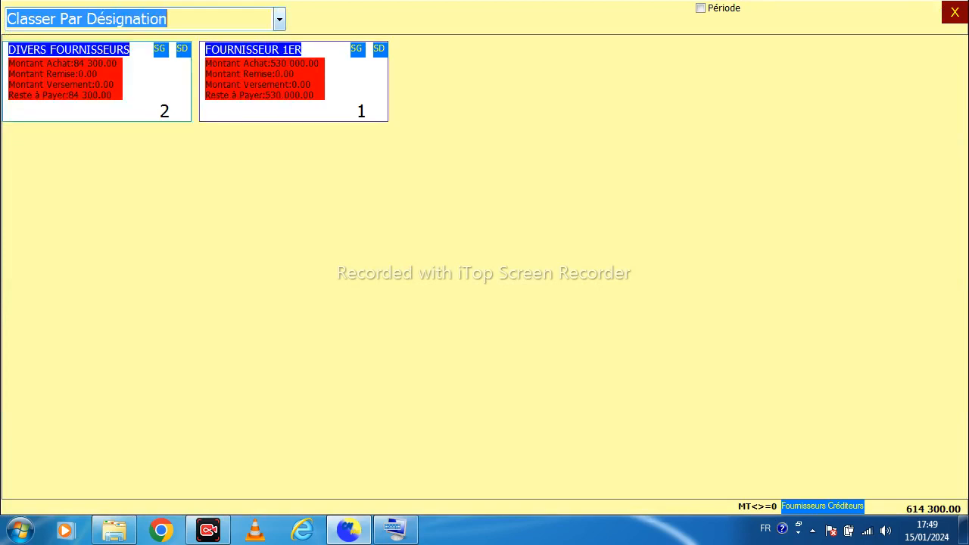
click(280, 19)
click(190, 78)
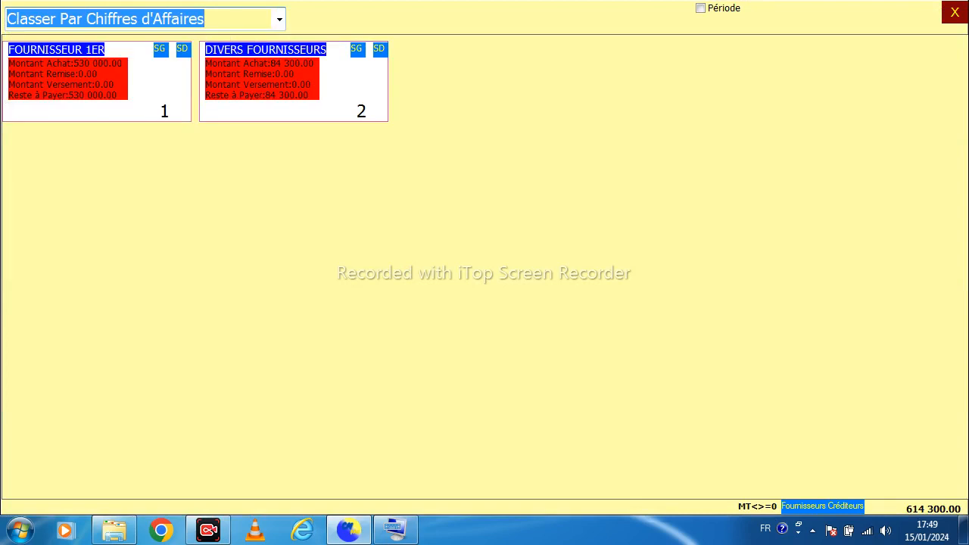
click(279, 19)
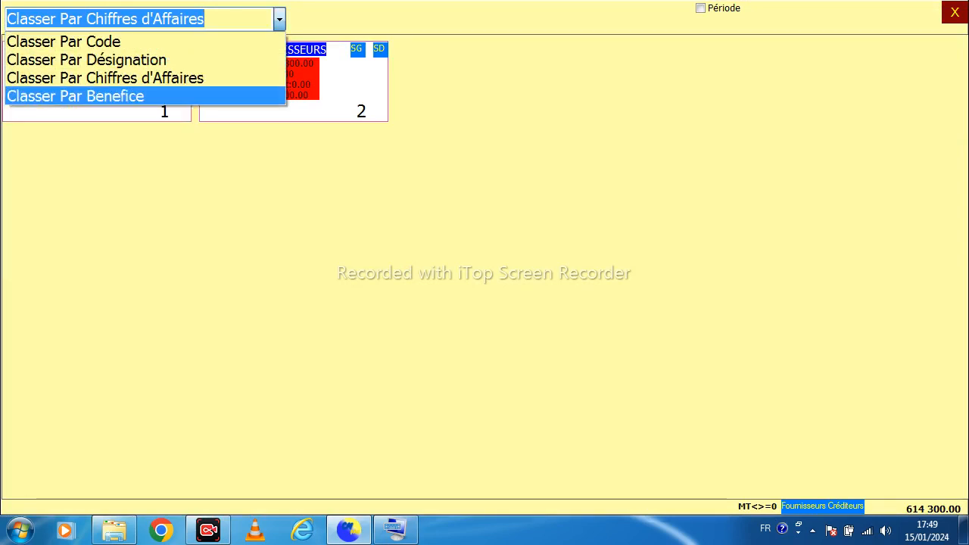
click(189, 95)
click(279, 19)
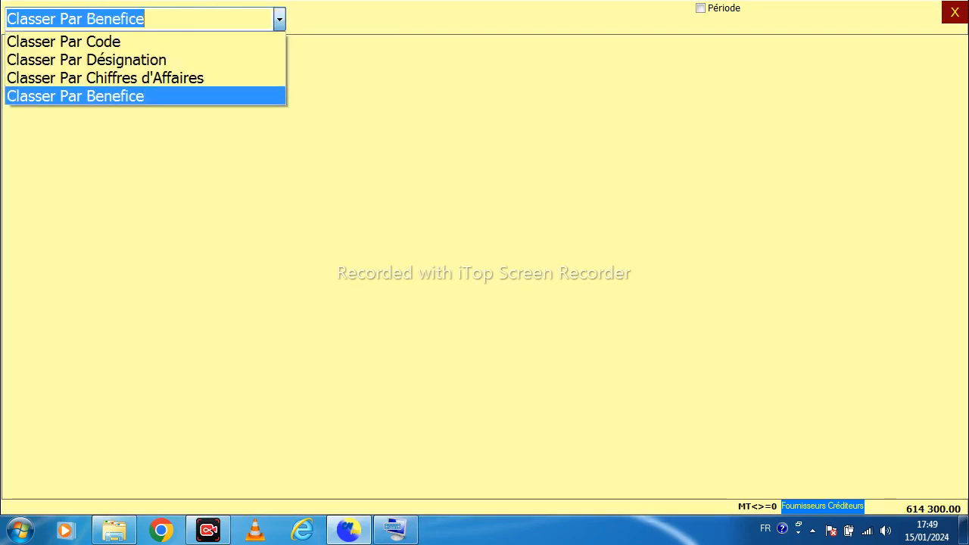
click(190, 78)
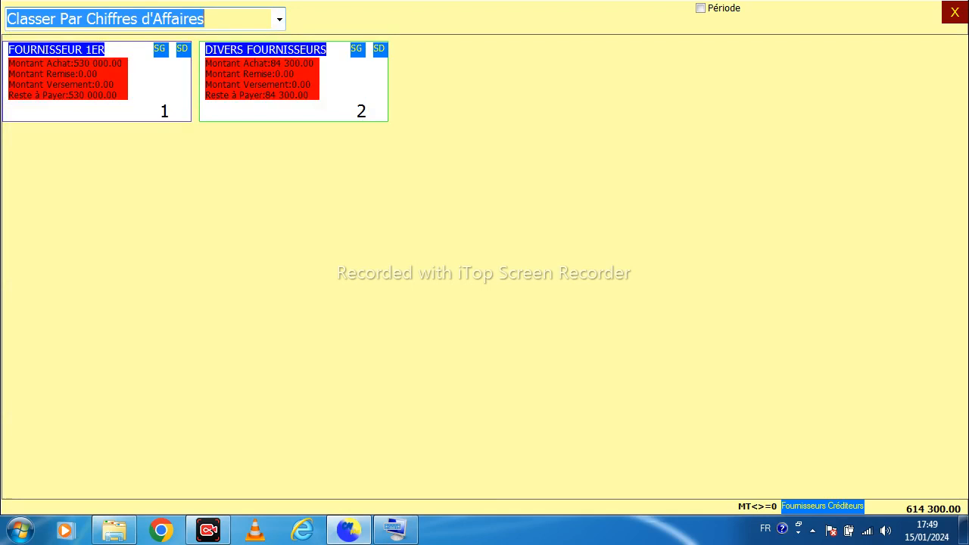
Open FOURNISSEUR 1ER's purchase history and close it
click(160, 49)
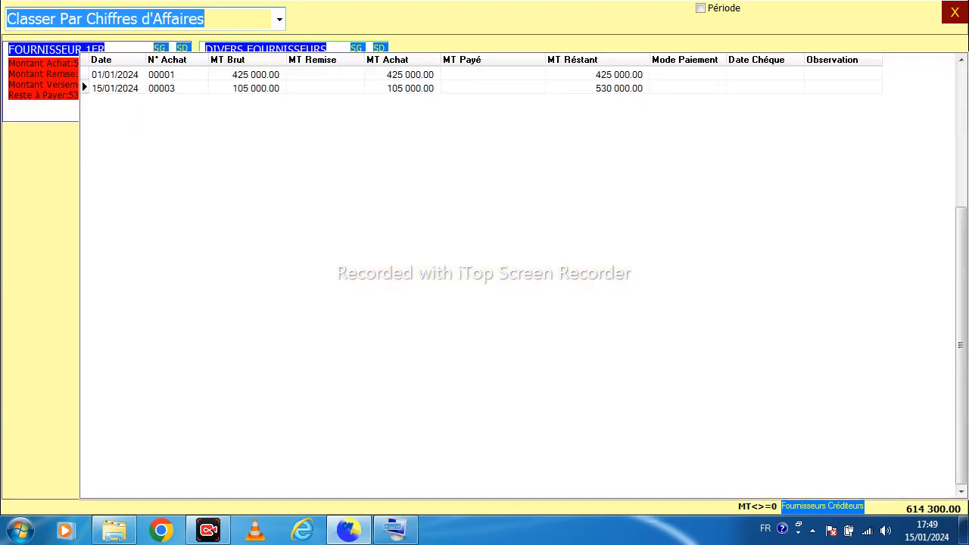
key(Escape)
click(159, 48)
key(Escape)
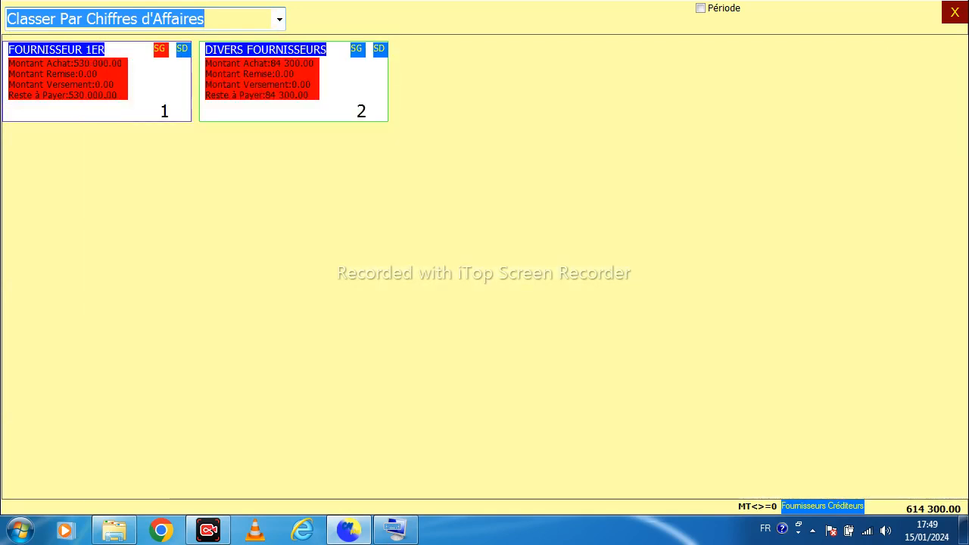
Open FOURNISSEUR 1ER's general situation and then its detailed situation, closing each
click(160, 48)
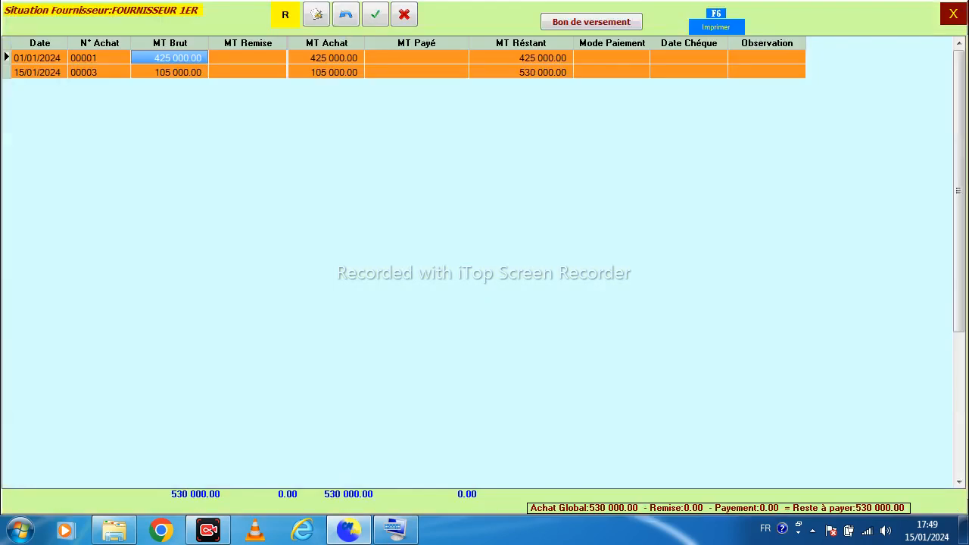
click(417, 72)
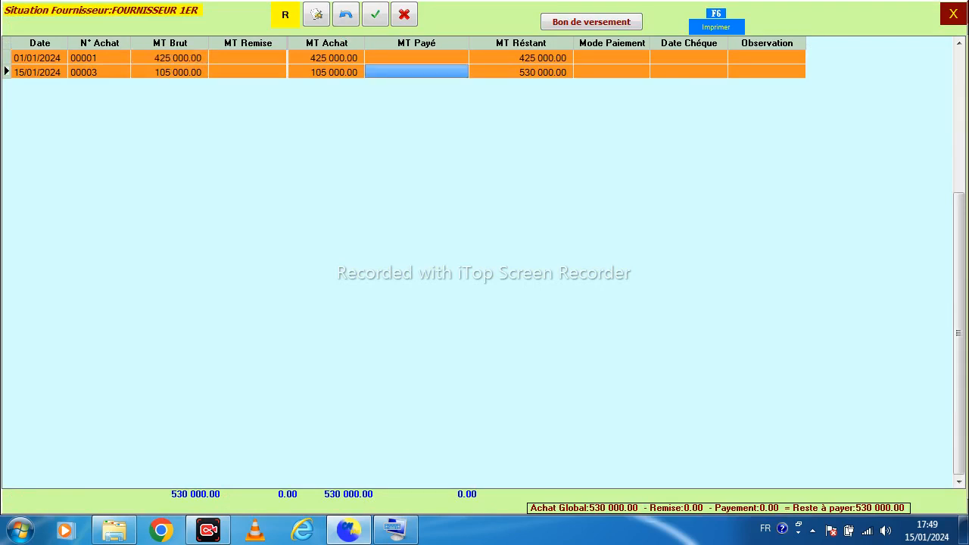
click(954, 13)
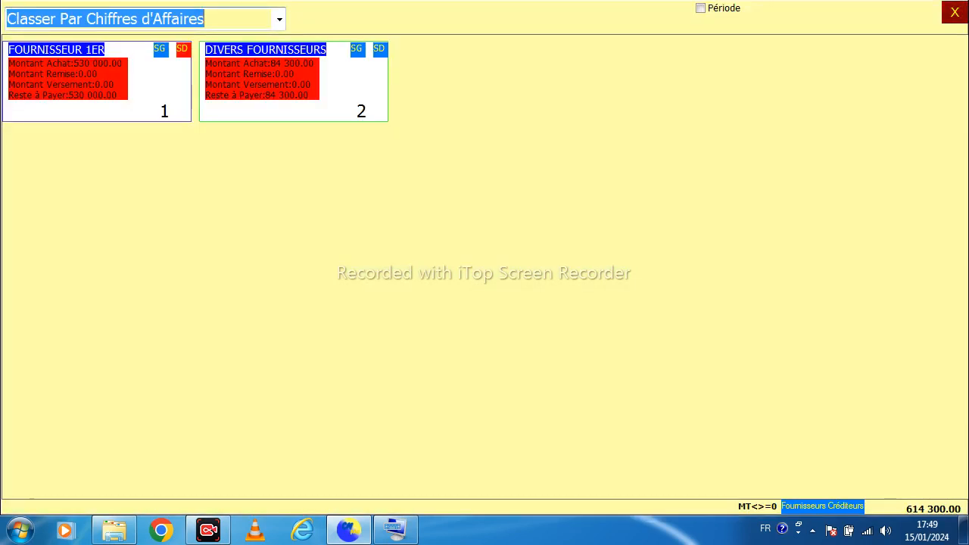
click(182, 48)
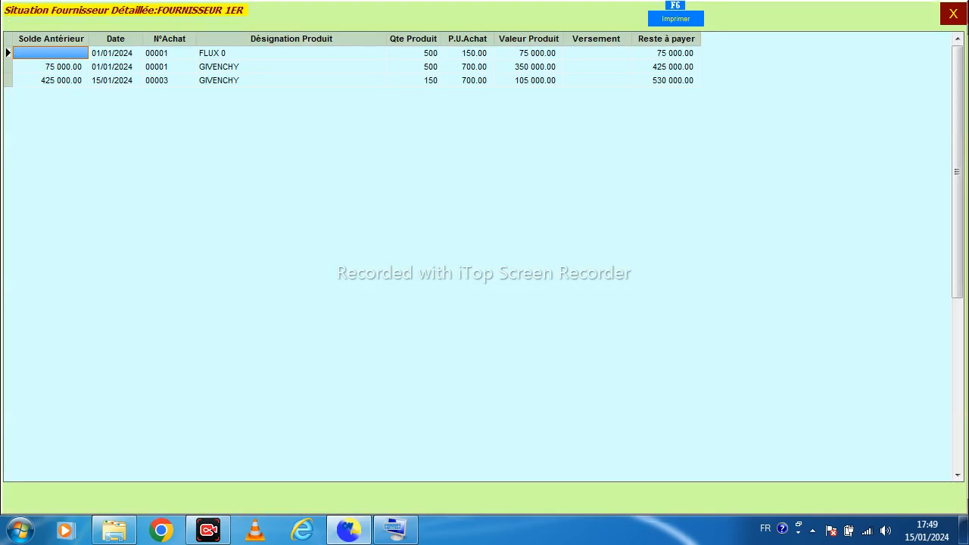
click(953, 13)
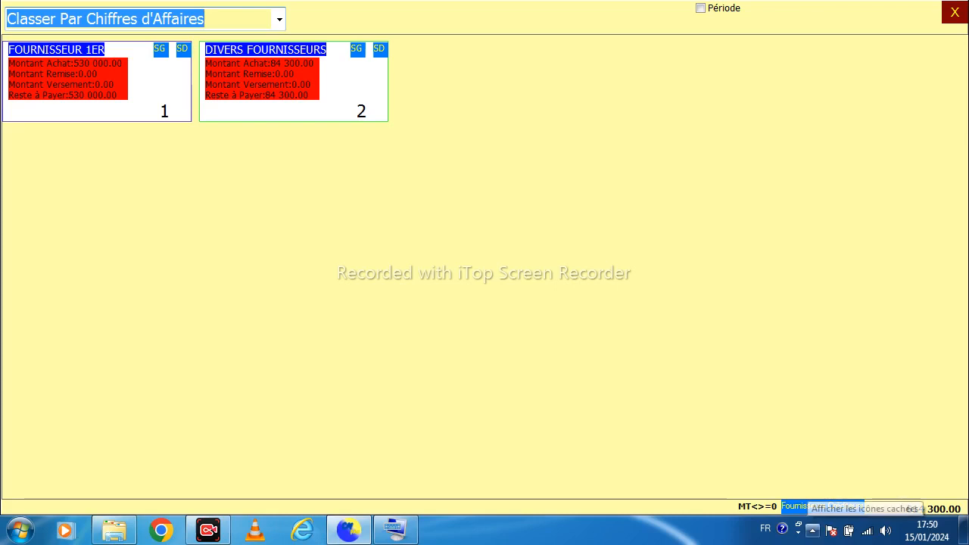
click(813, 530)
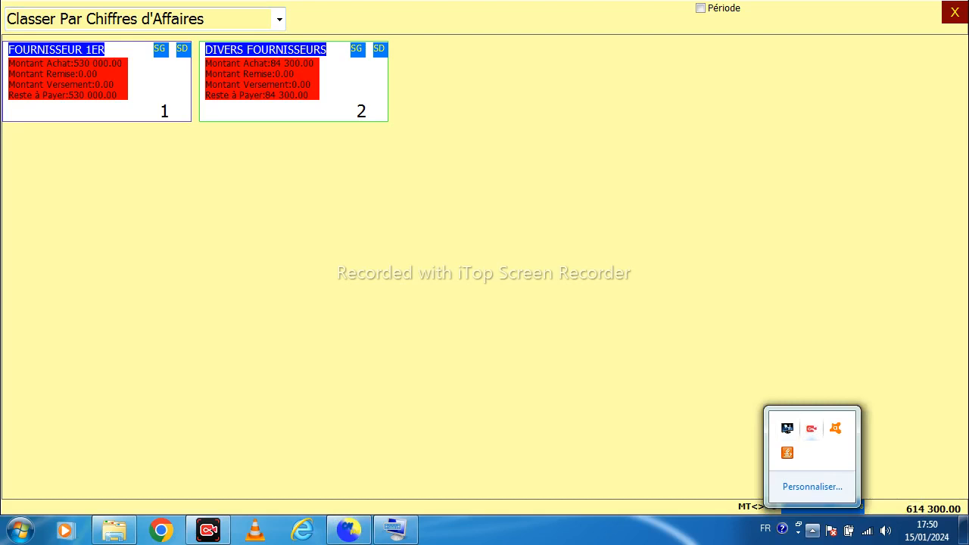
right_click(765, 529)
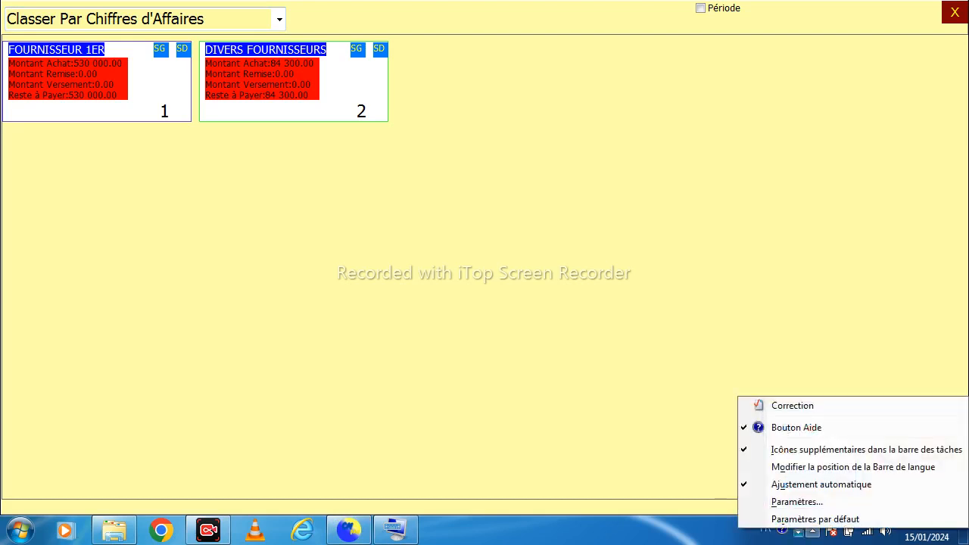
right_click(738, 534)
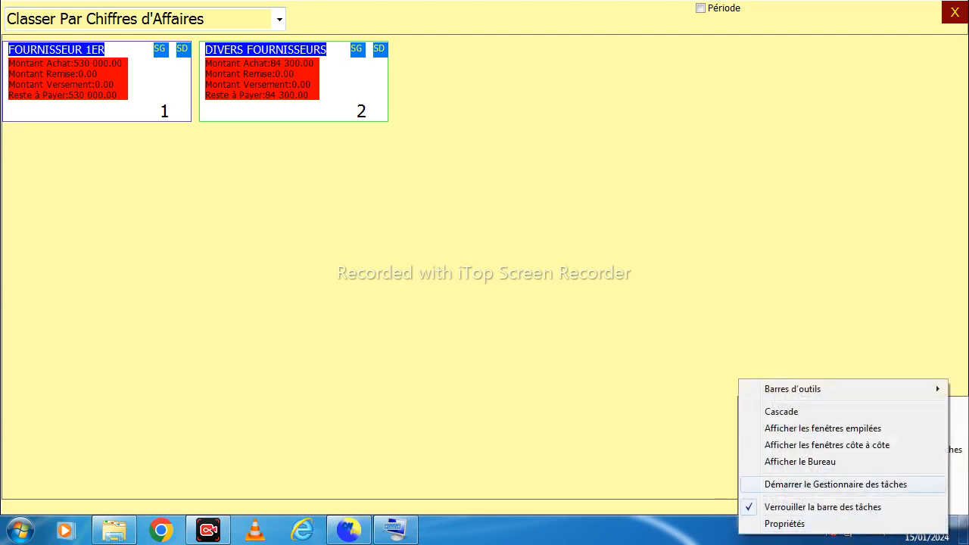
key(Escape)
key(Escape)
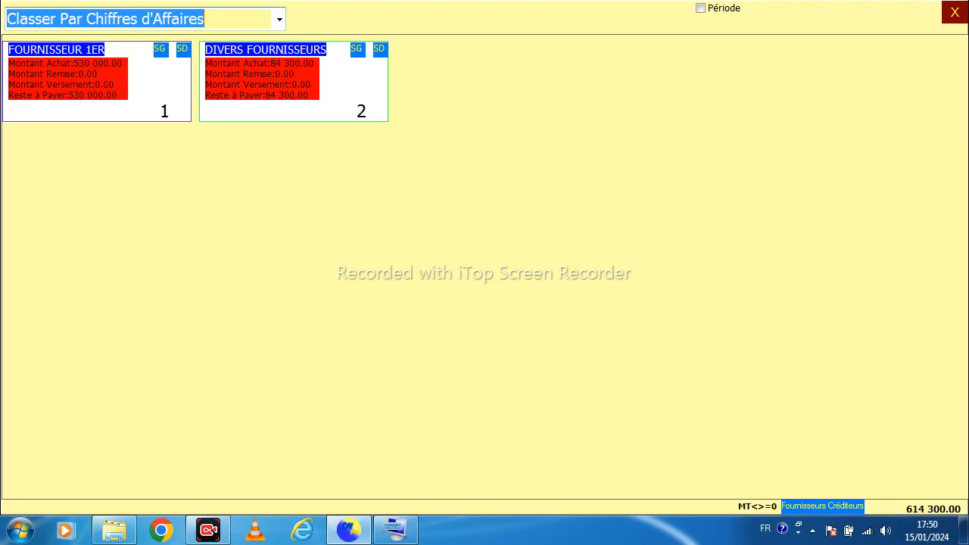
click(208, 530)
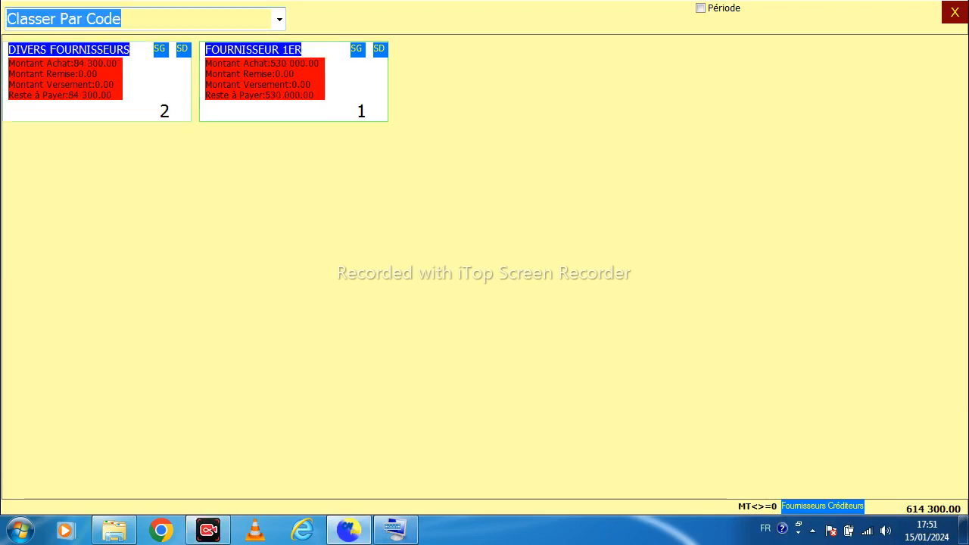
Return to the purchasing menu, open the purchase analysis and group purchases by supplier
click(954, 13)
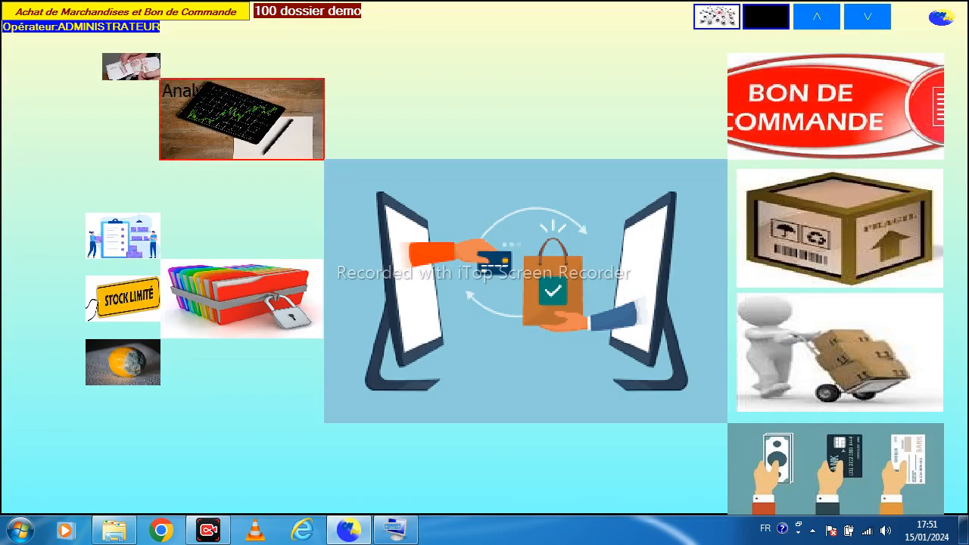
click(241, 119)
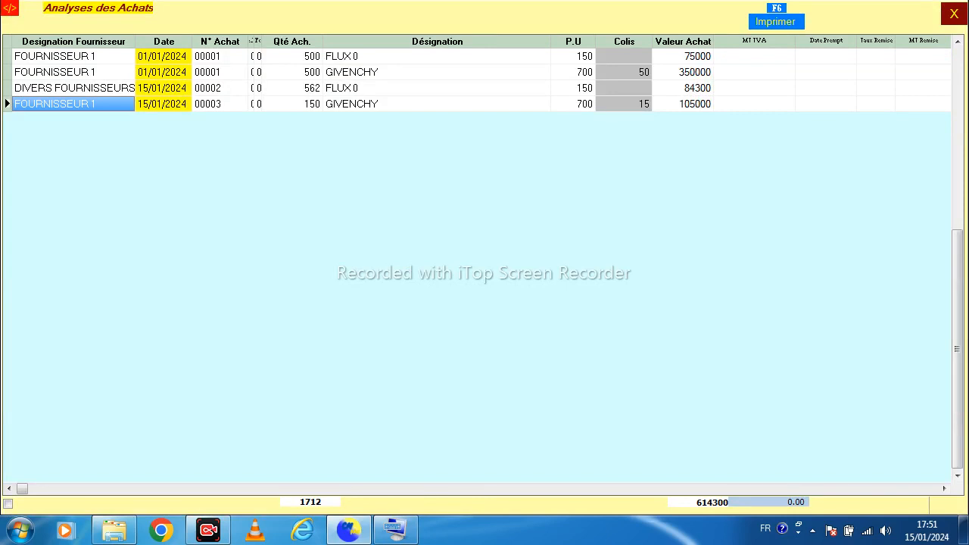
click(9, 8)
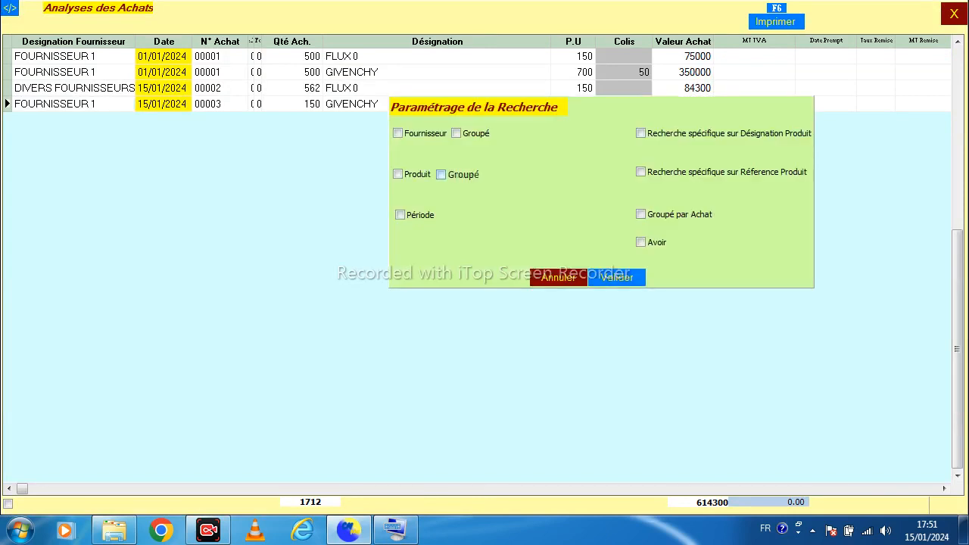
click(457, 133)
click(617, 277)
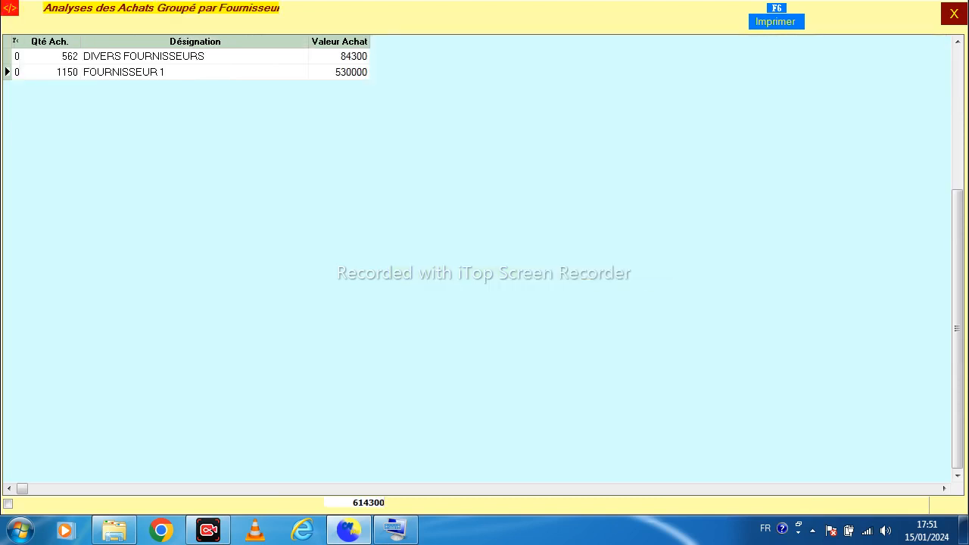
Filter the purchase analysis to the period 15/01/2024 to 15/01/2024 without supplier grouping
click(10, 8)
click(400, 215)
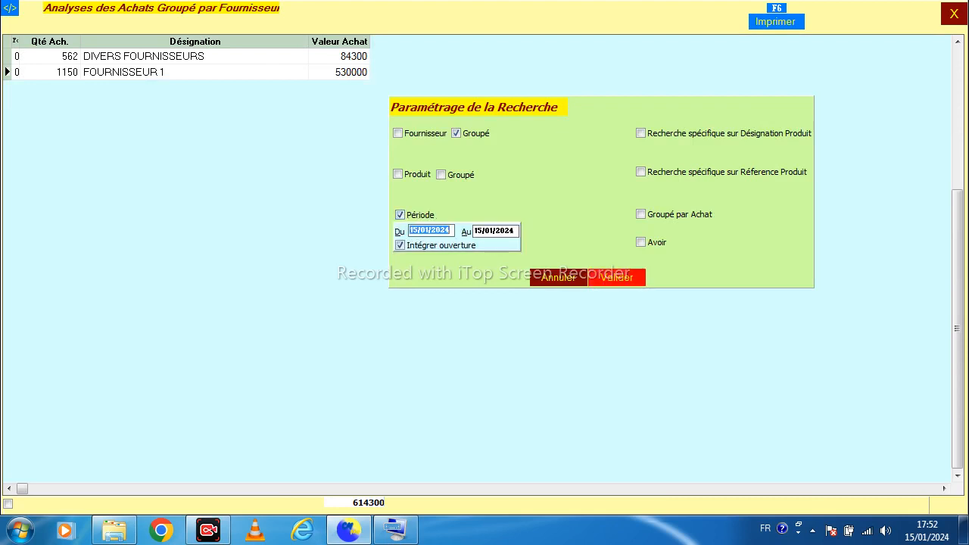
click(457, 133)
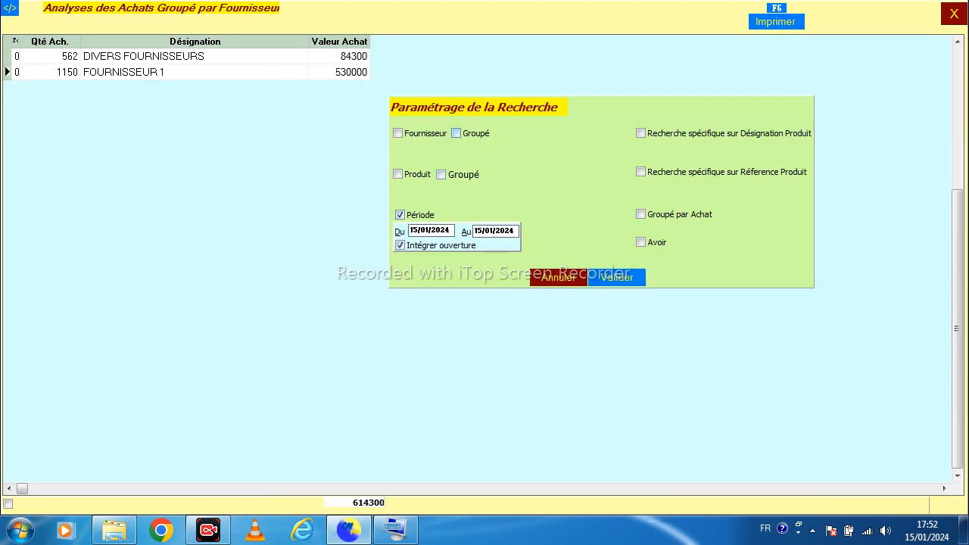
click(618, 277)
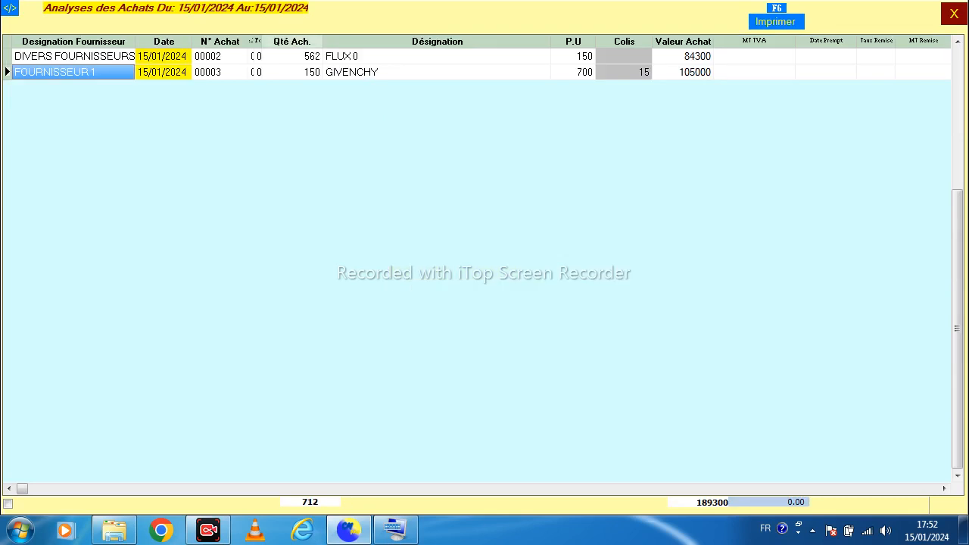
click(292, 57)
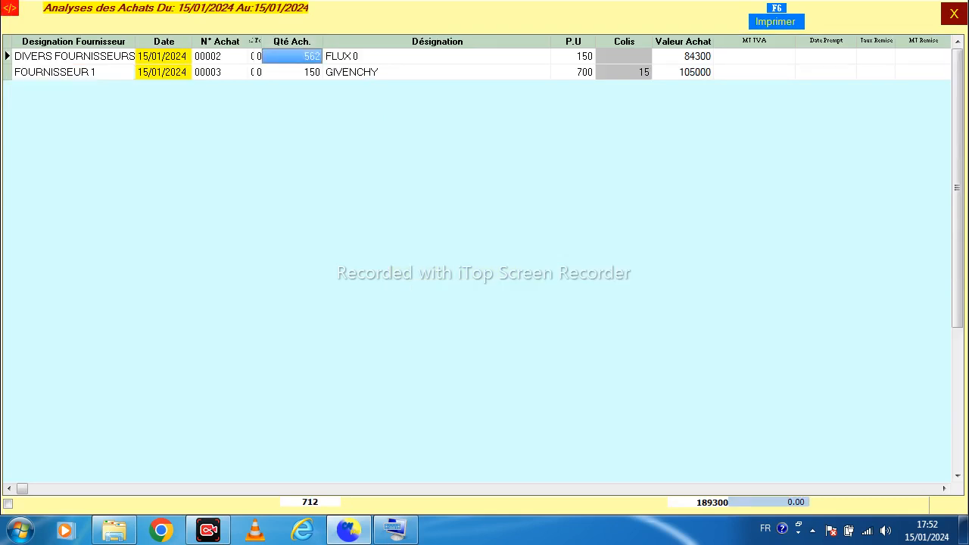
click(9, 7)
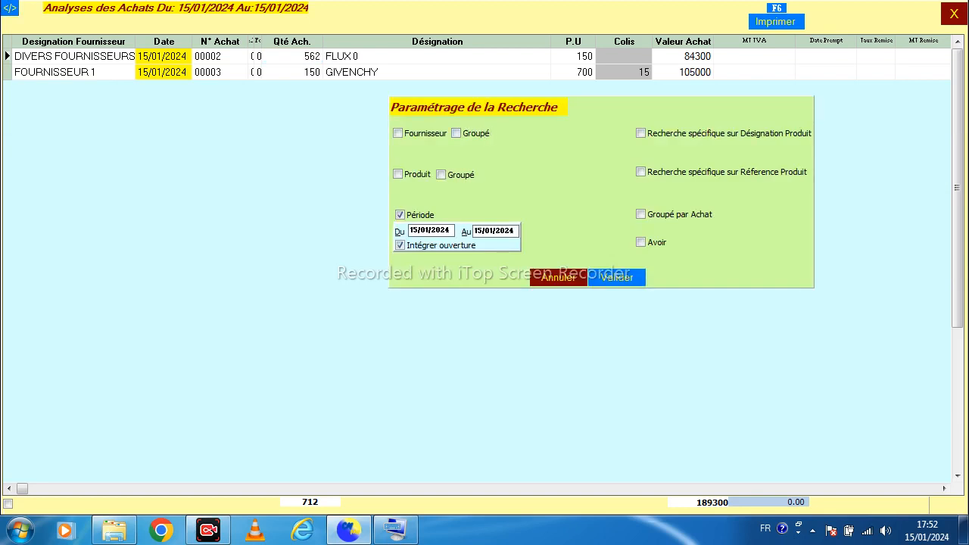
click(559, 278)
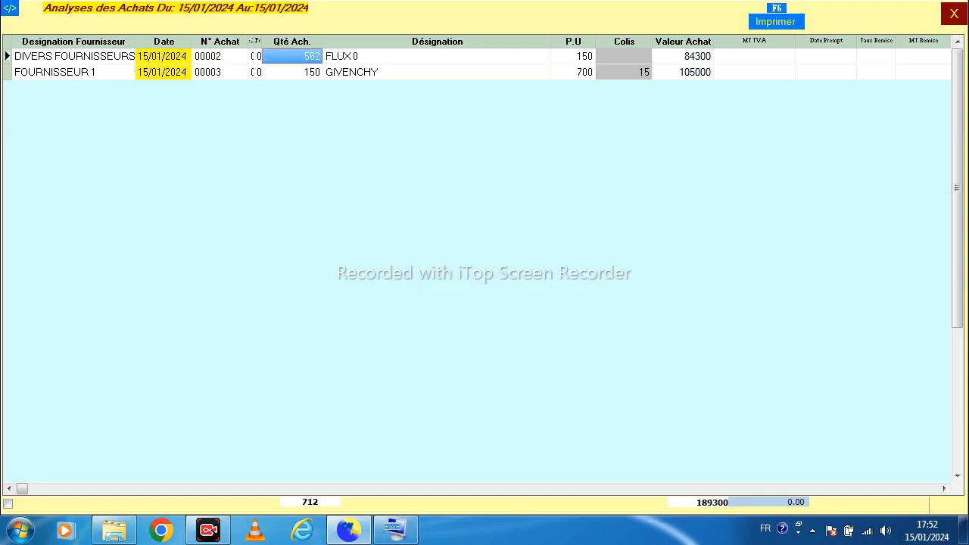
Close the purchase analysis, open the product stock list and close it
click(954, 13)
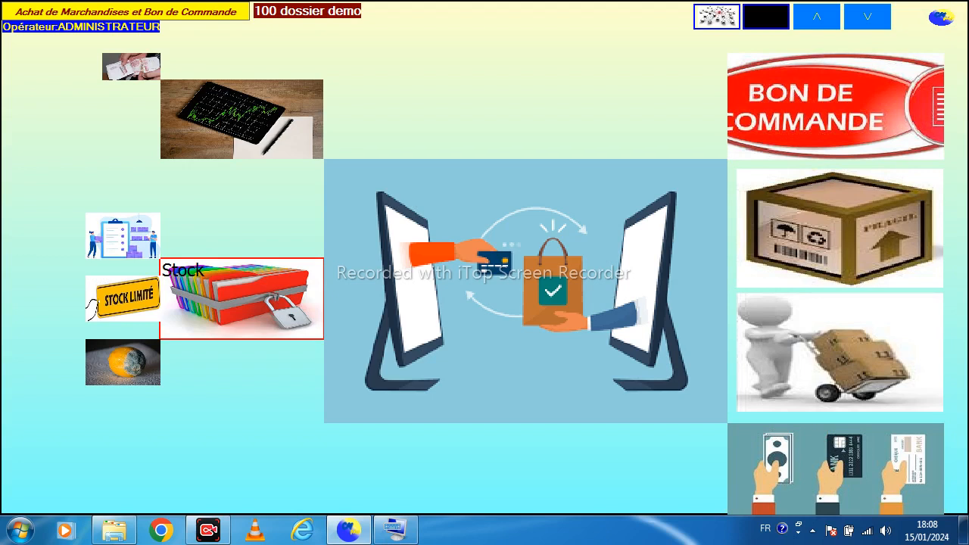
click(241, 299)
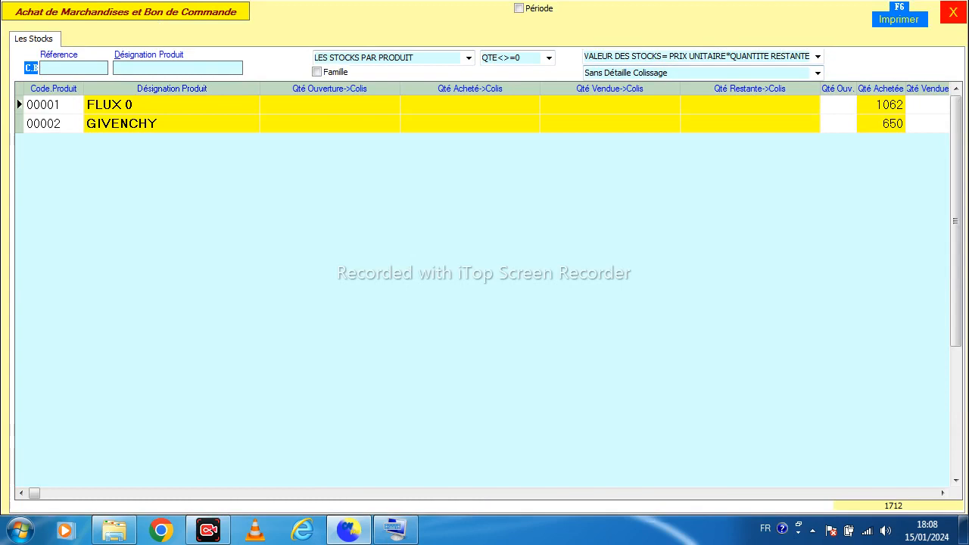
click(953, 12)
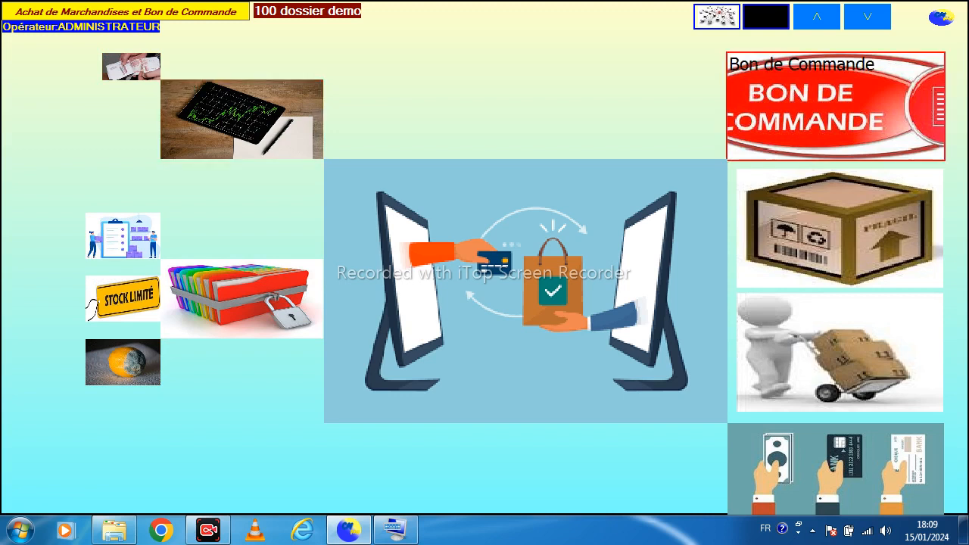
Return to the main menu, open sales entry and start a new sales voucher
click(941, 17)
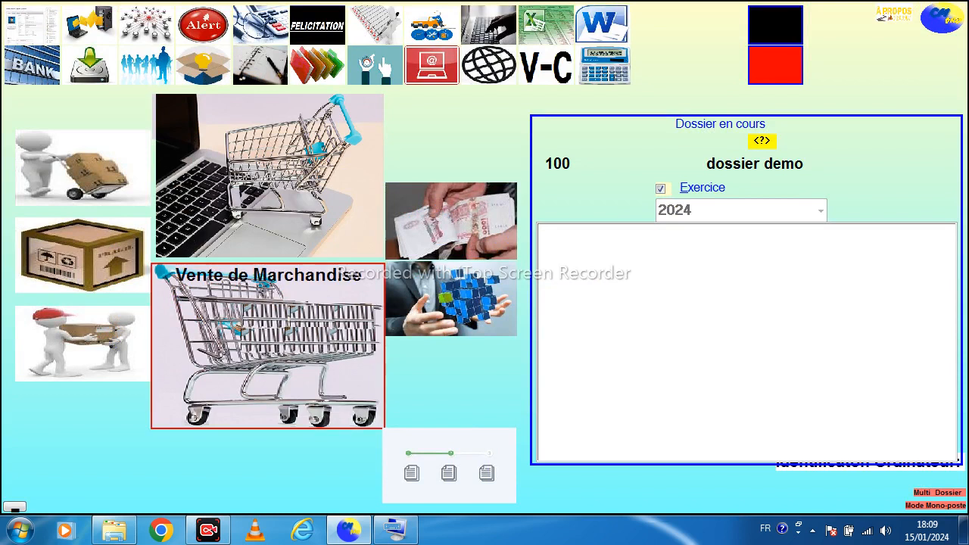
click(163, 271)
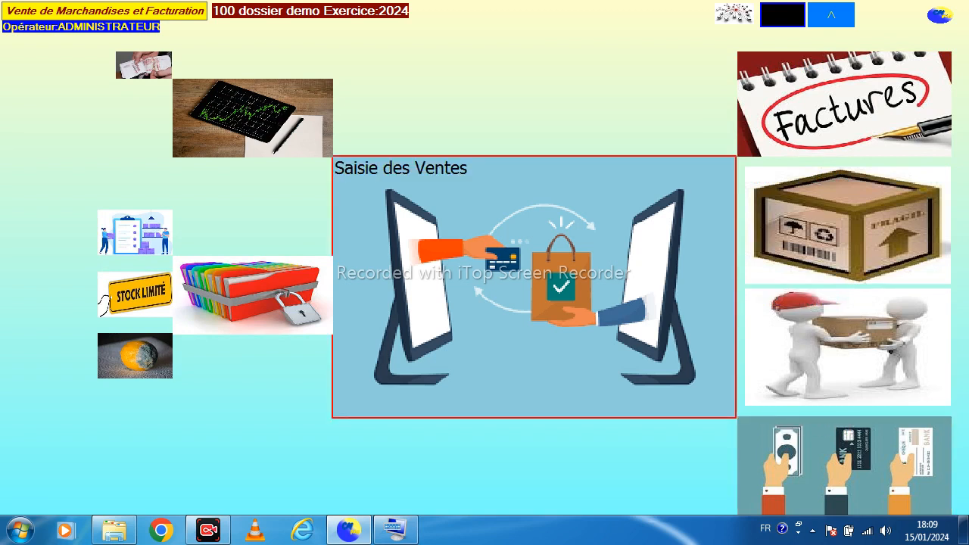
click(535, 287)
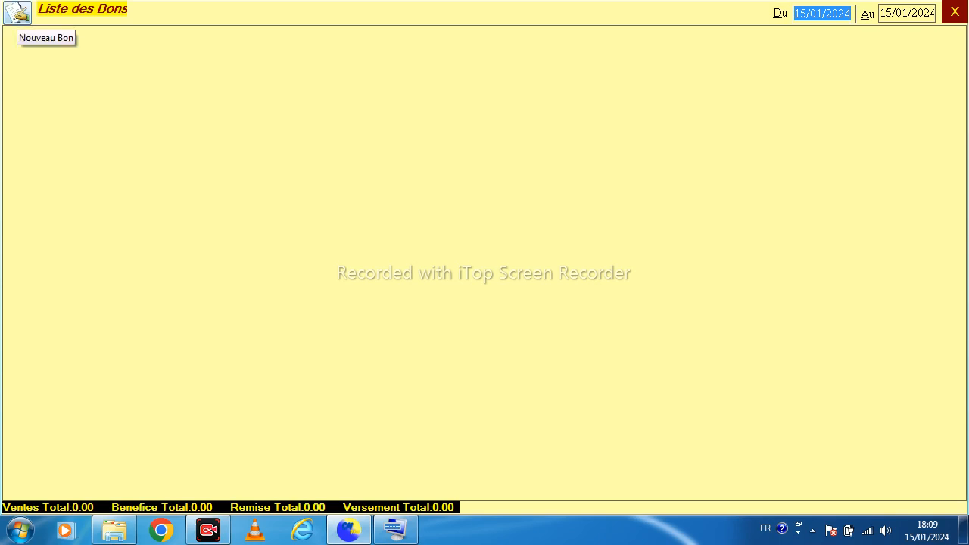
click(17, 12)
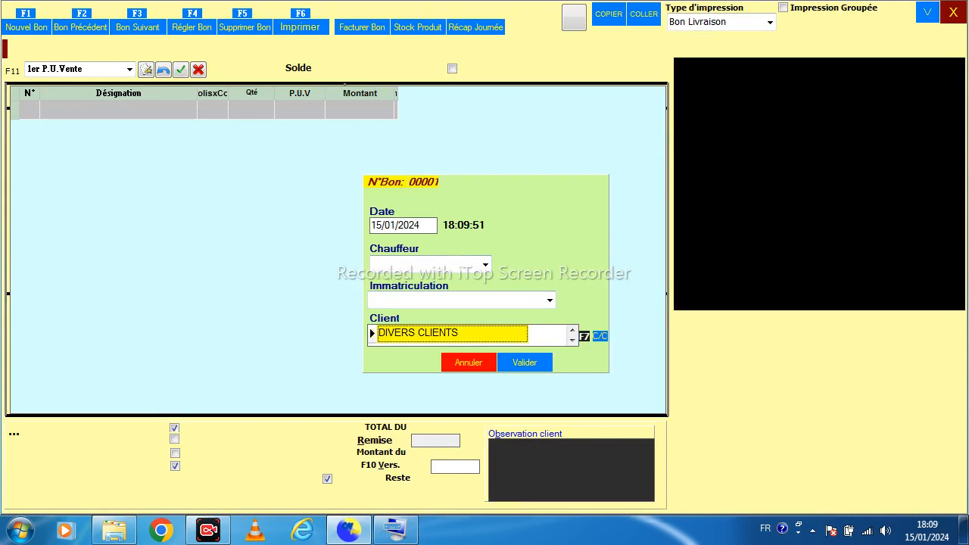
Create a new client named CLIENT 1 and select it as the voucher's client
key(F7)
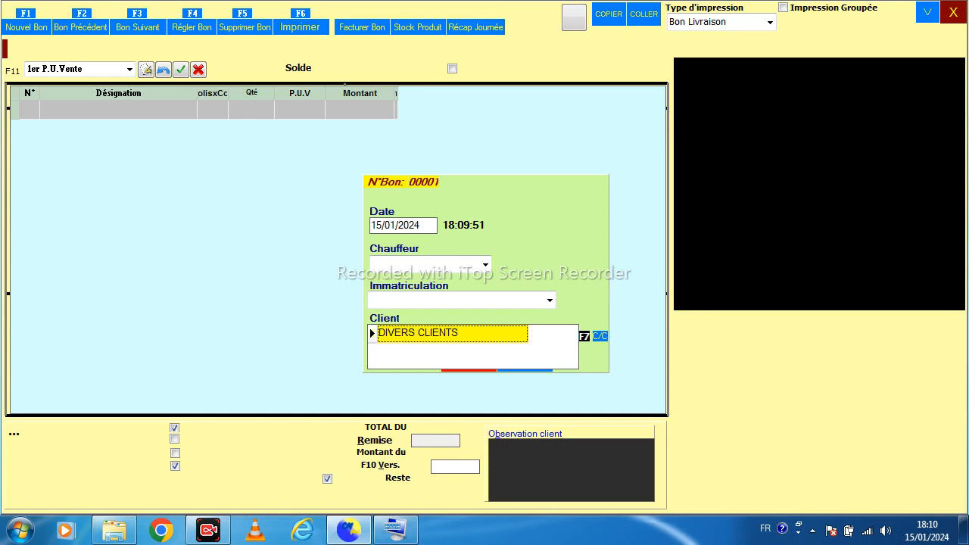
key(F7)
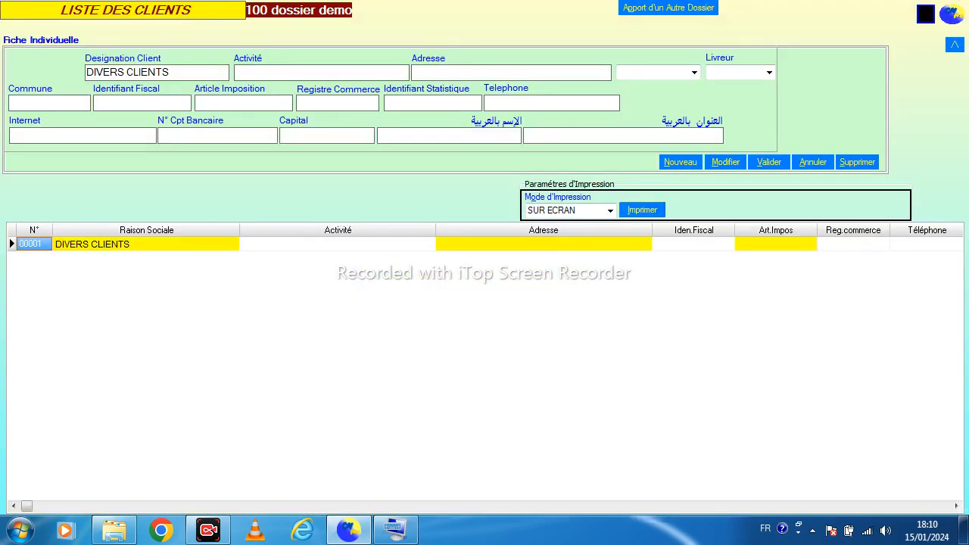
click(681, 162)
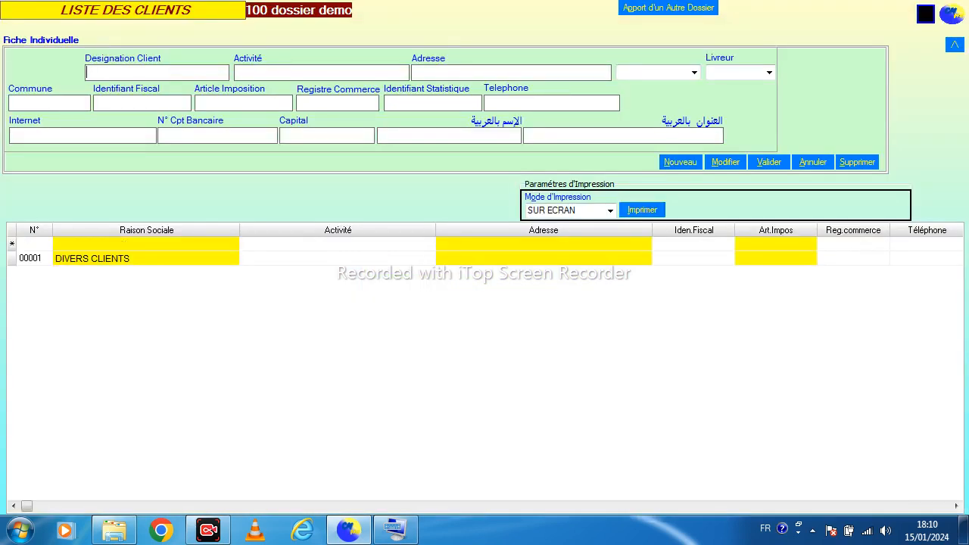
text(CLIENT 1)
key(Return)
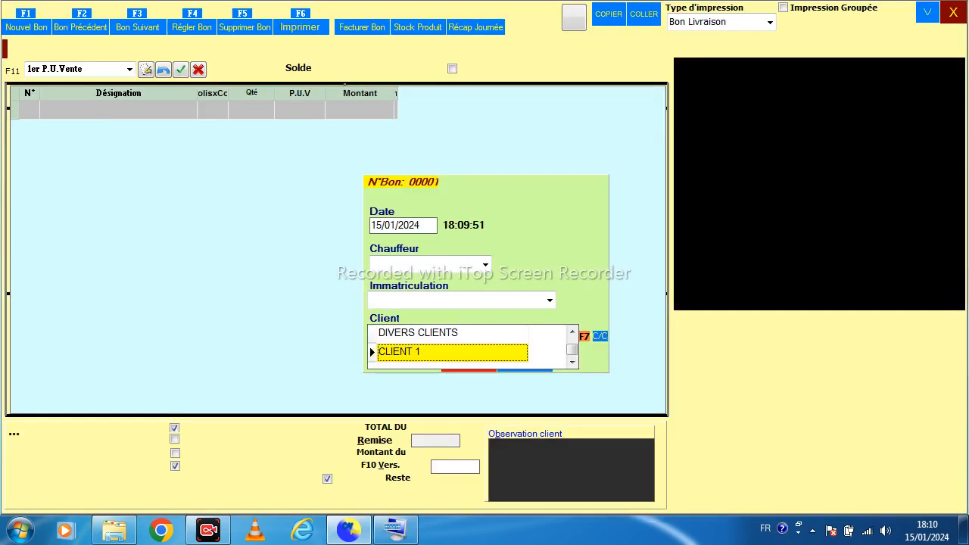
key(Return)
key(Return)
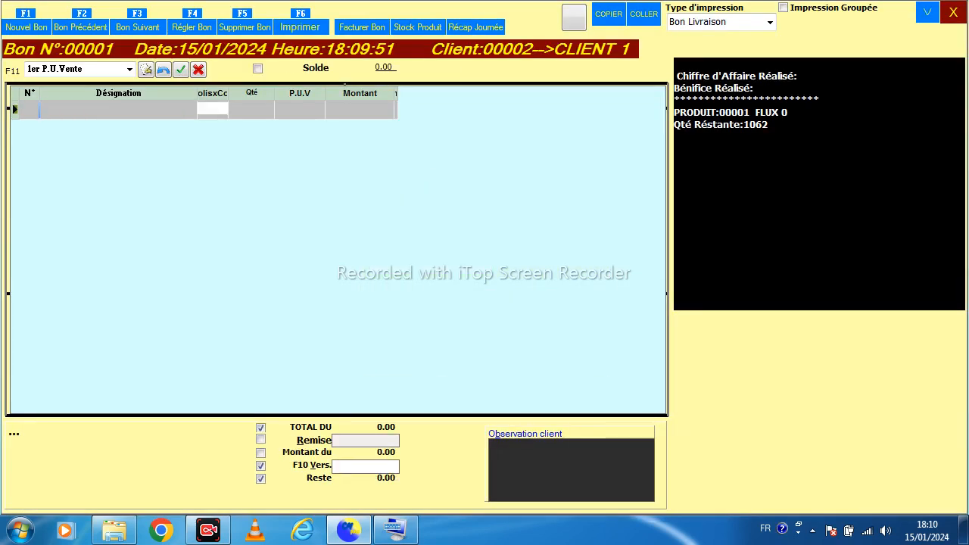
Add FLUX 0 as the first line of the sales voucher with a quantity of 5
click(118, 93)
key(Down)
key(Up)
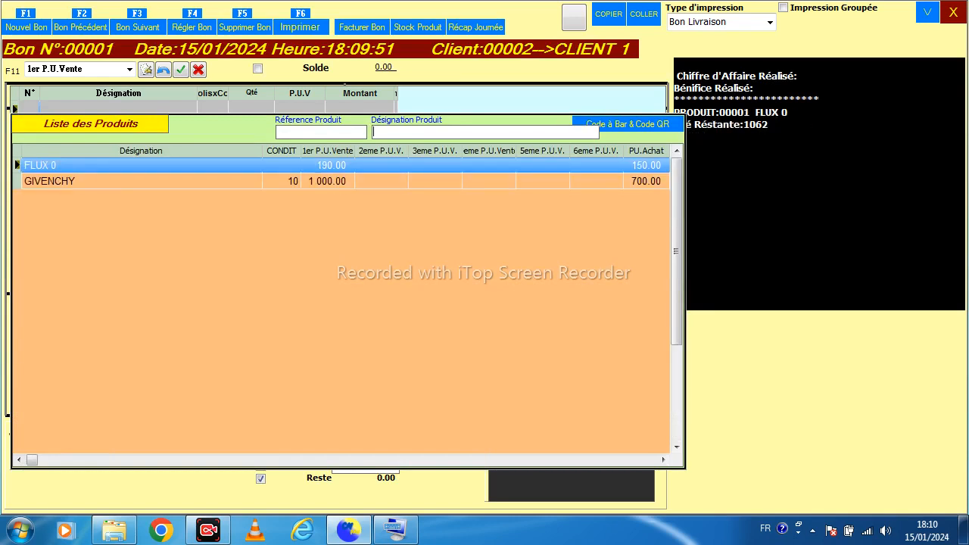
key(Return)
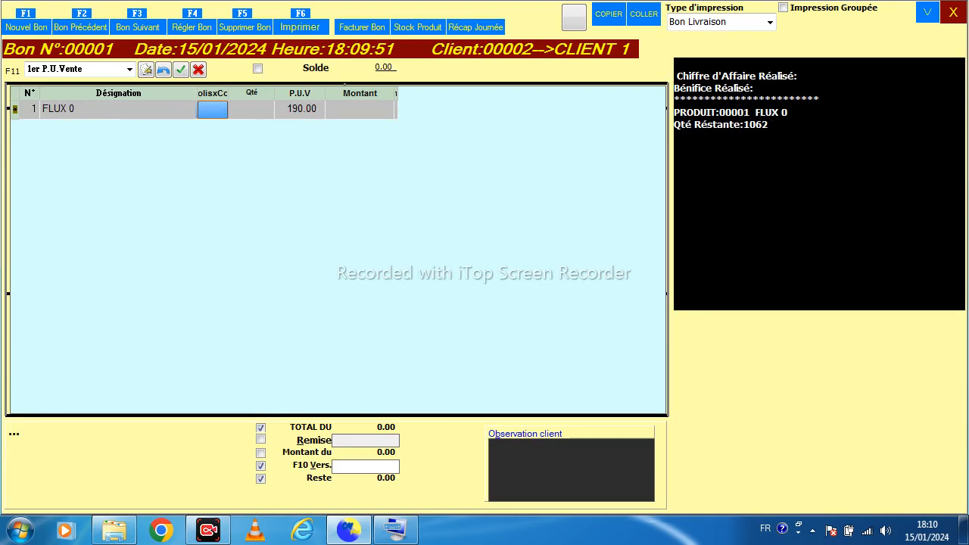
click(250, 109)
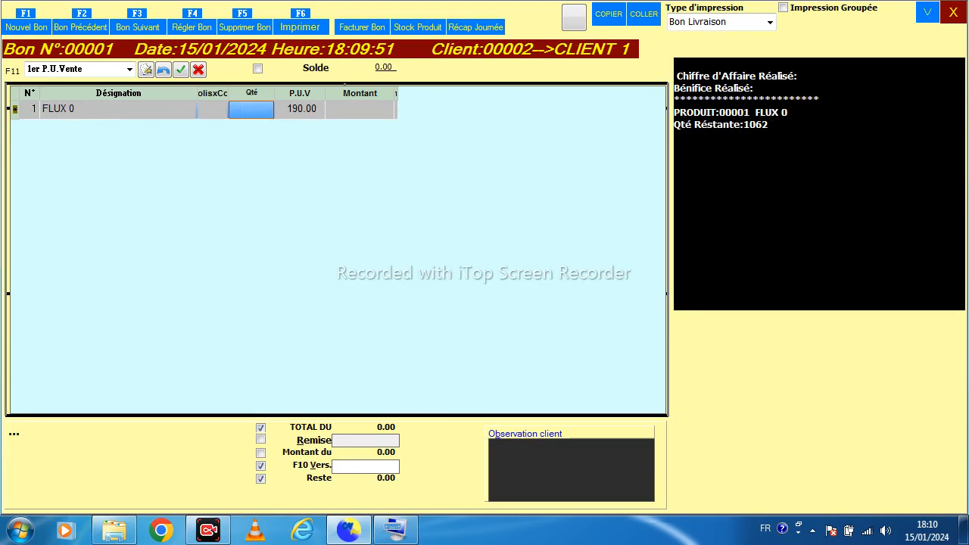
text(5)
key(Return)
Add GIVENCHY as the second line of the voucher with a quantity of 2
key(Return)
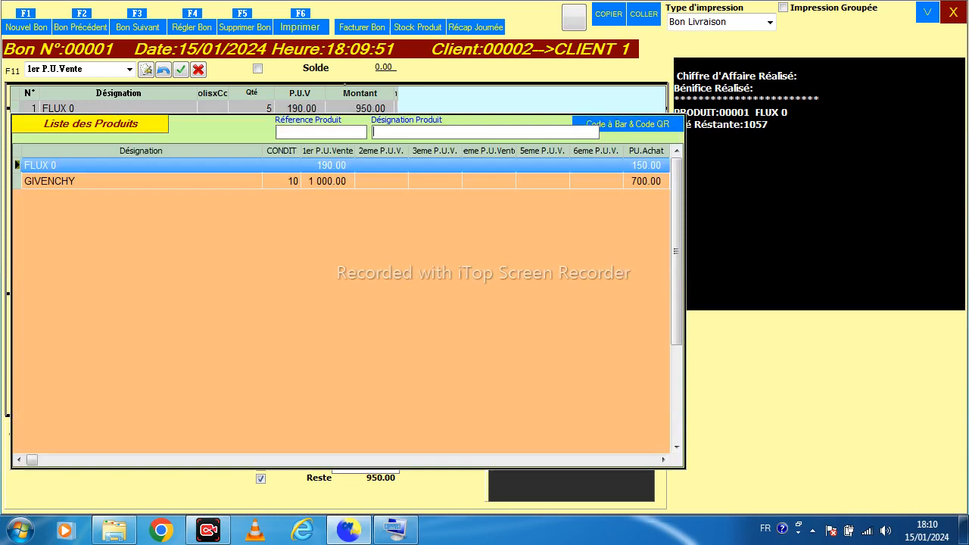
key(Down)
key(Return)
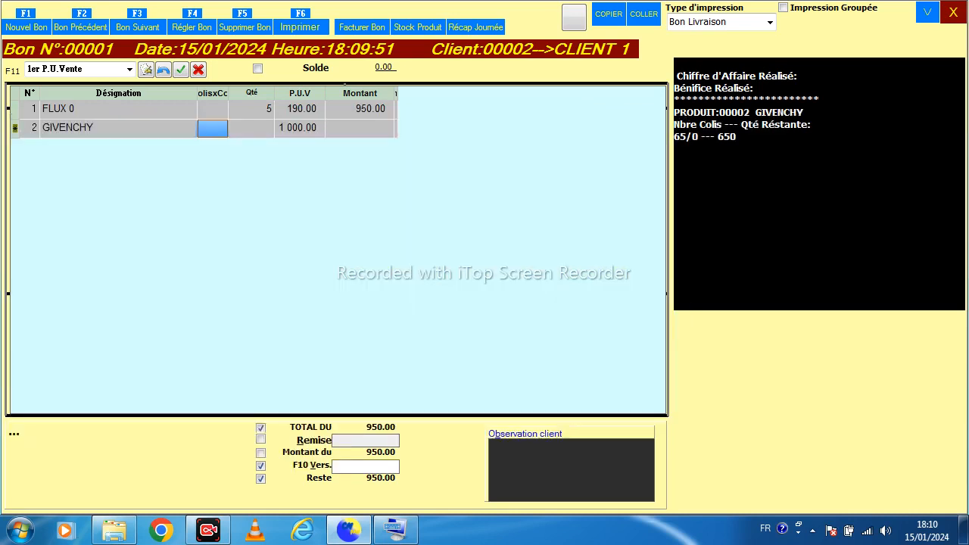
key(Return)
text(2)
key(Return)
key(Return)
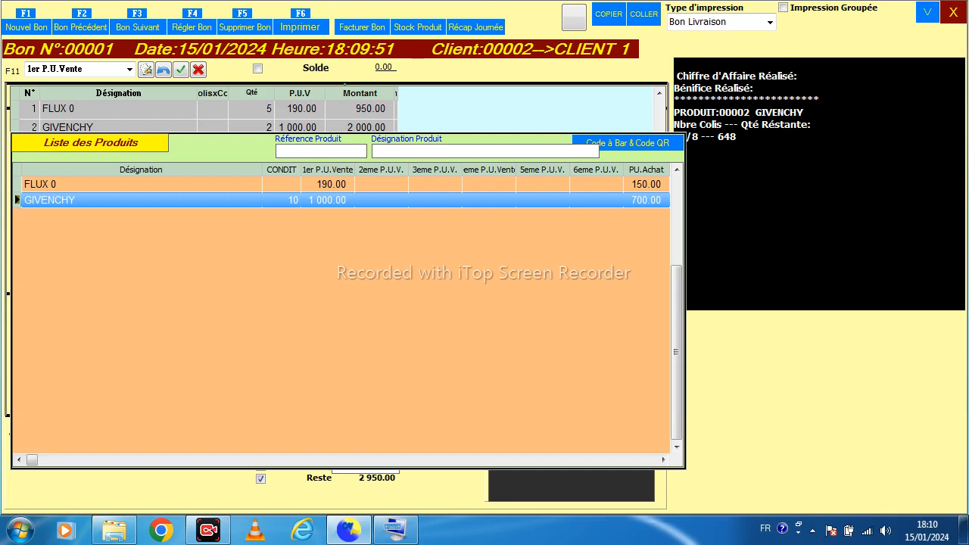
Start a new sales voucher for DIVERS CLIENTS
click(26, 27)
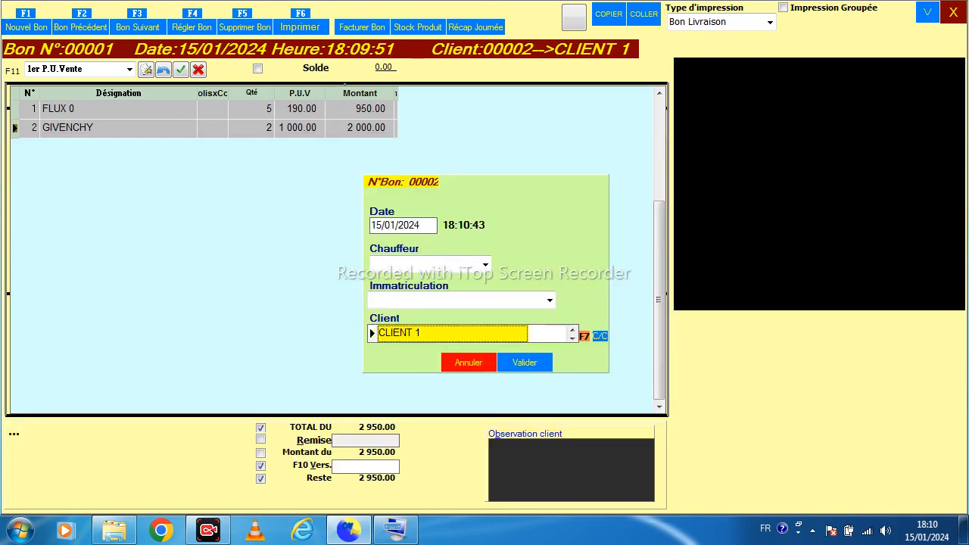
key(Down)
key(Return)
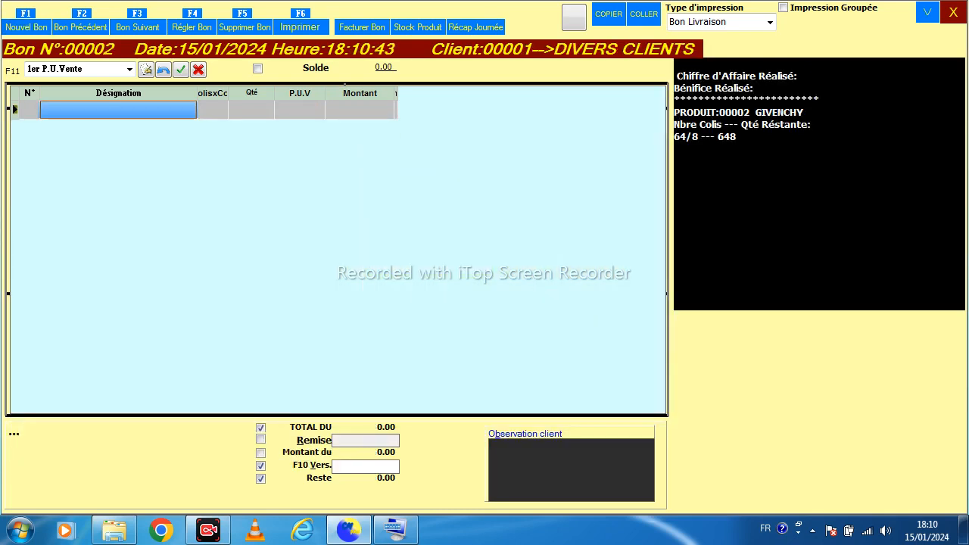
Add FLUX 0 to the new voucher with 5 packages and a quantity of 50
key(Return)
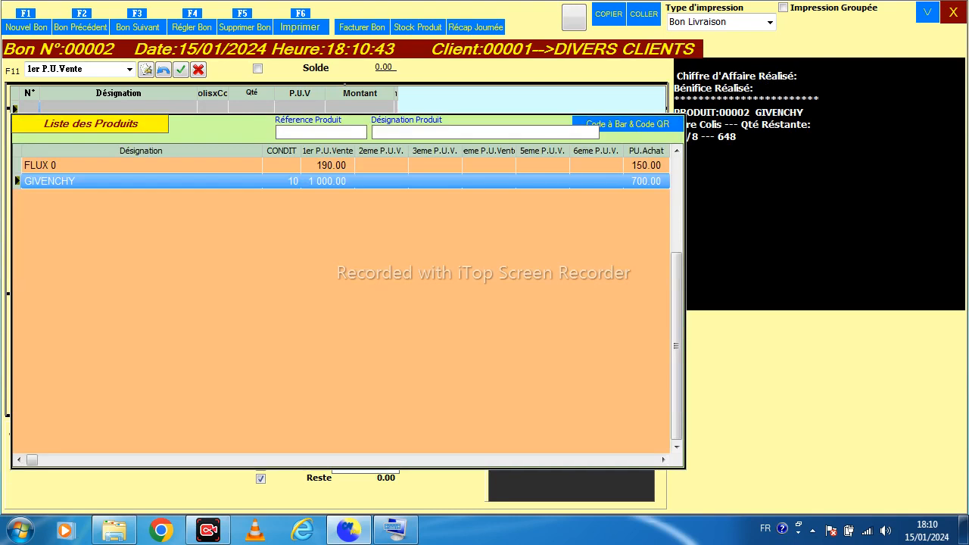
key(Up)
key(Return)
text(5)
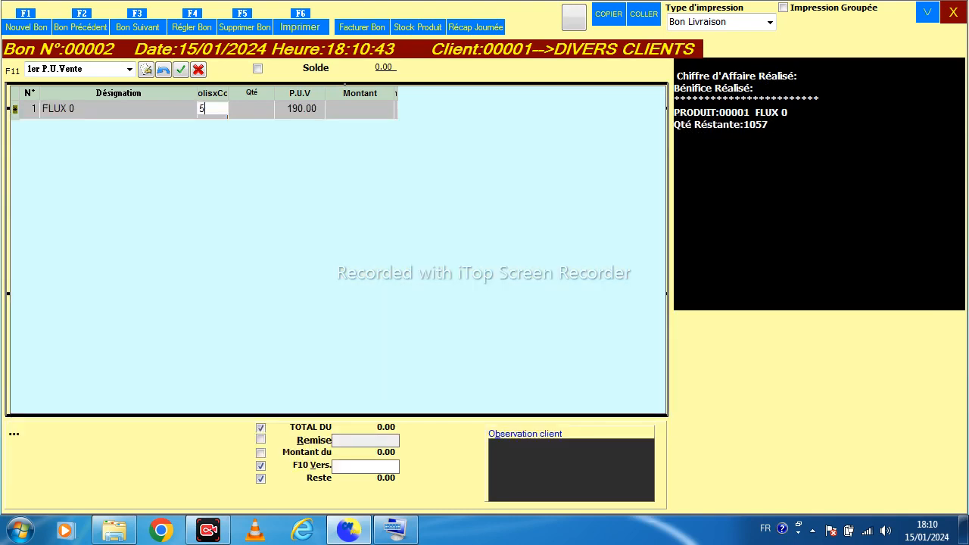
key(Return)
text(50)
key(Return)
Add GIVENCHY to the voucher with a quantity of 5
key(Return)
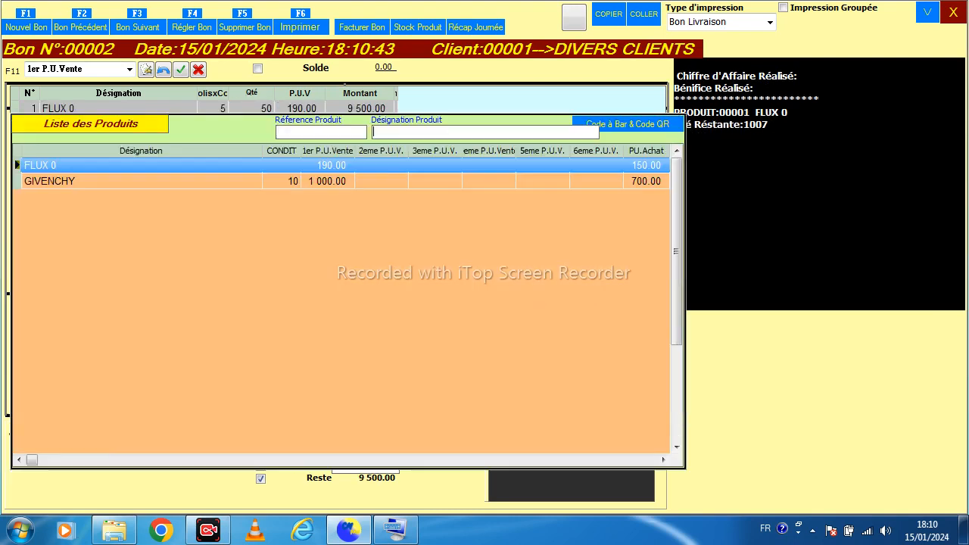
key(Down)
key(Return)
key(Return)
text(5)
key(Return)
key(Return)
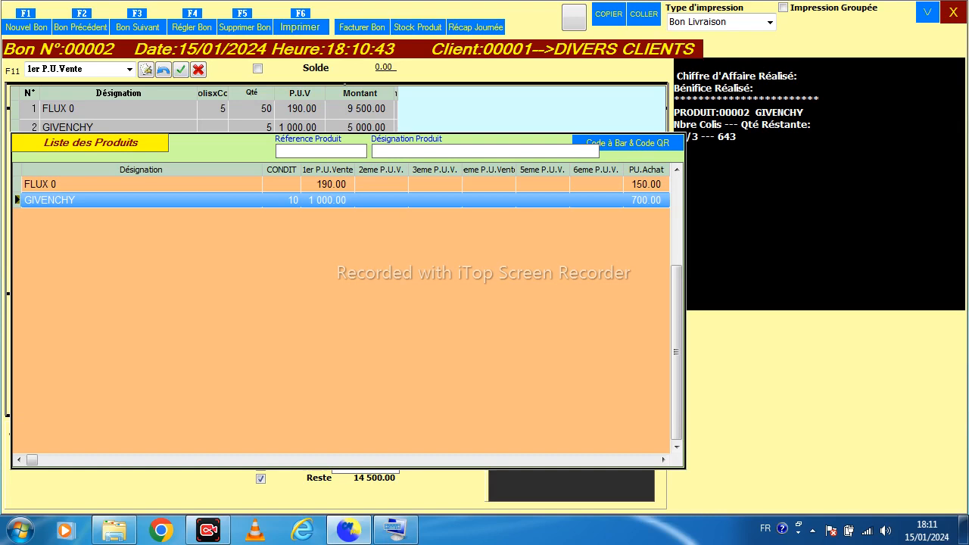
Close the sales entry and inspect the product lines of voucher 00002 in the voucher list
click(953, 12)
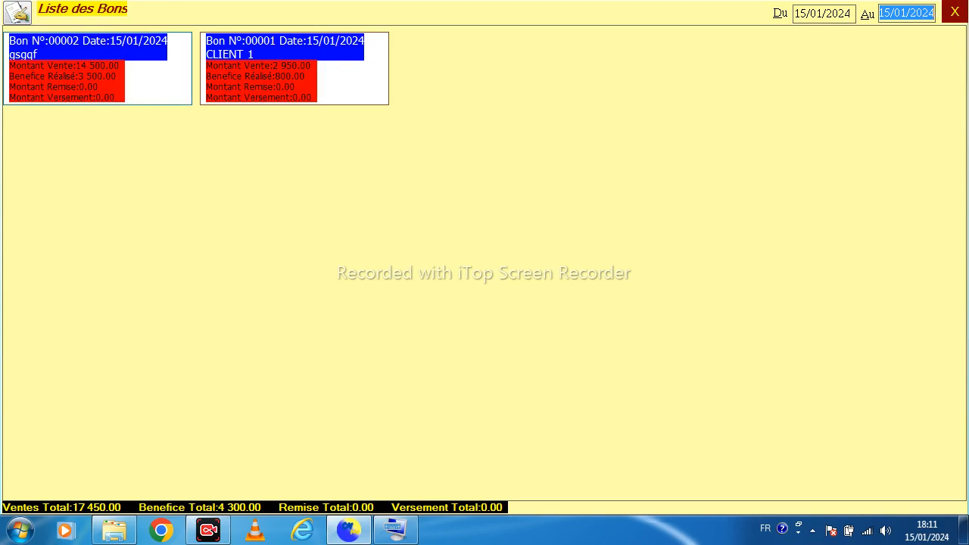
click(74, 51)
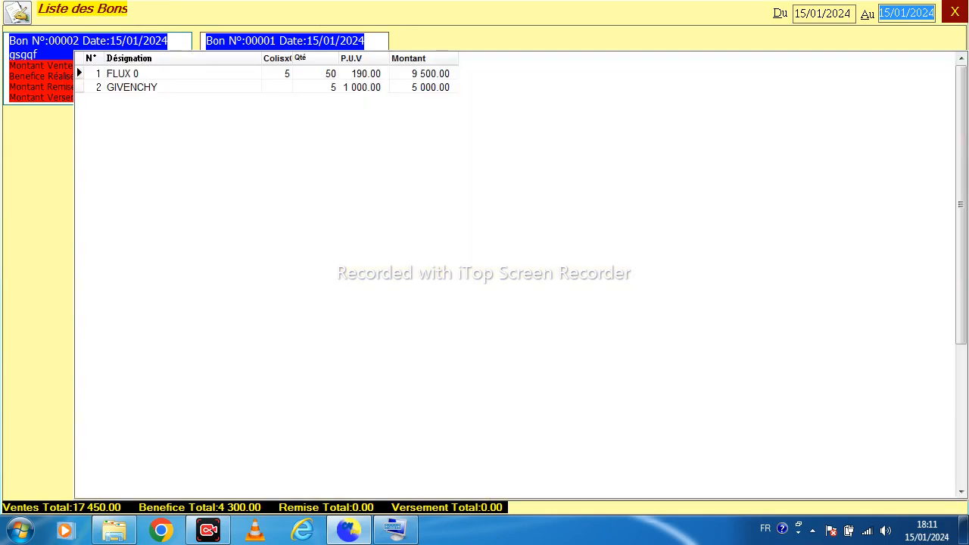
key(Escape)
click(86, 53)
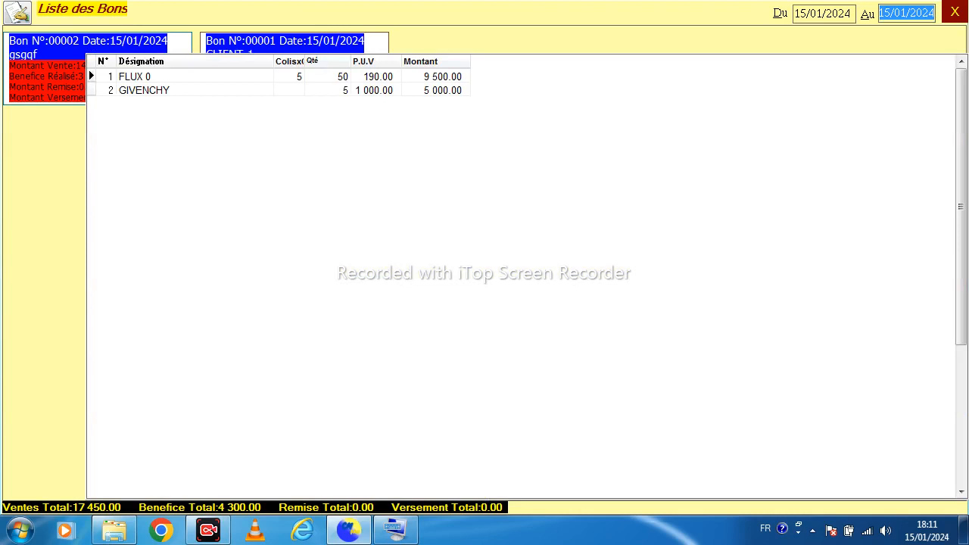
key(Escape)
click(78, 43)
key(Escape)
click(81, 45)
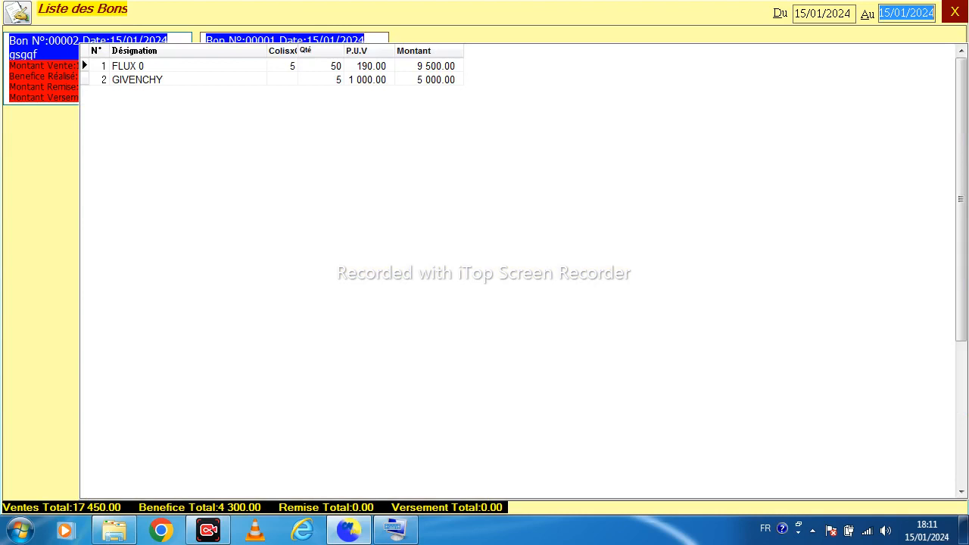
key(Escape)
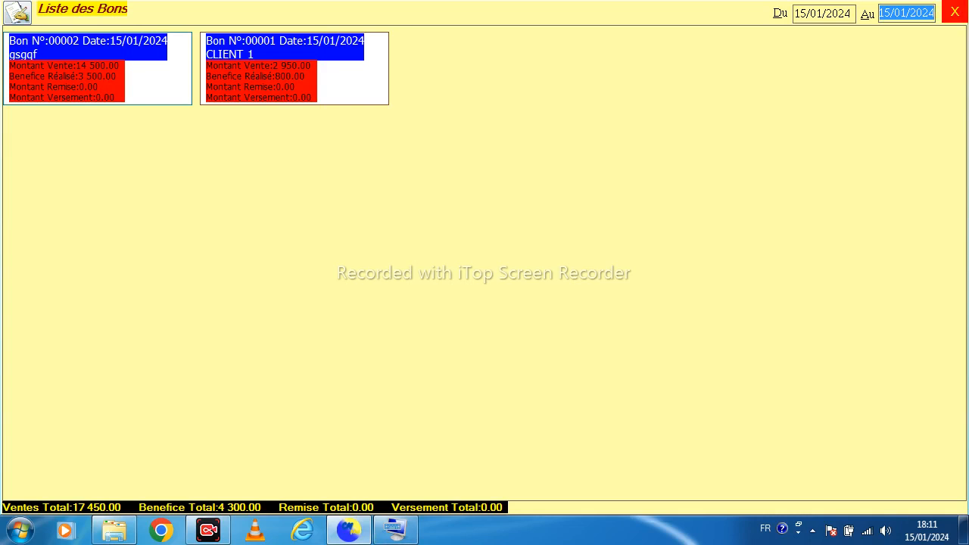
Return to the main menu, toggle the display mode and apply the display changes
click(954, 12)
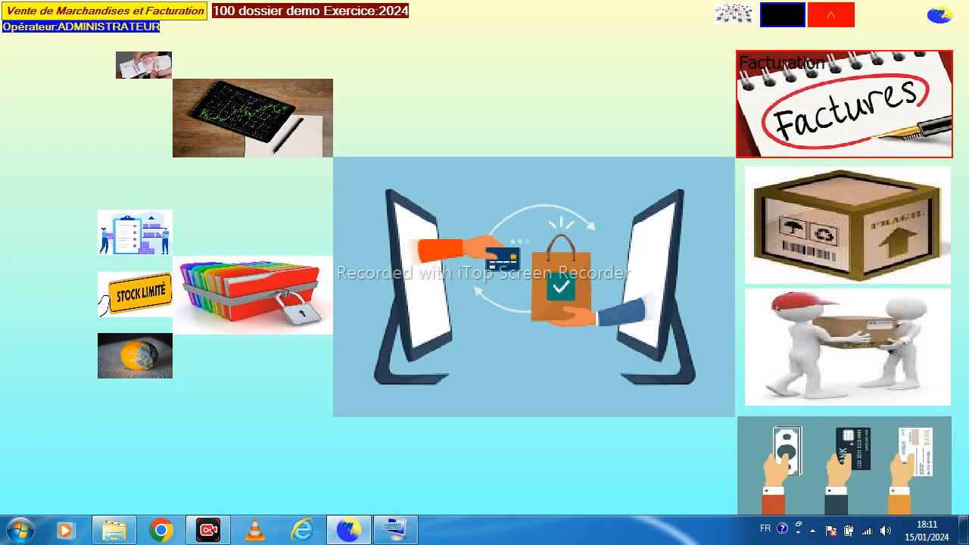
click(831, 14)
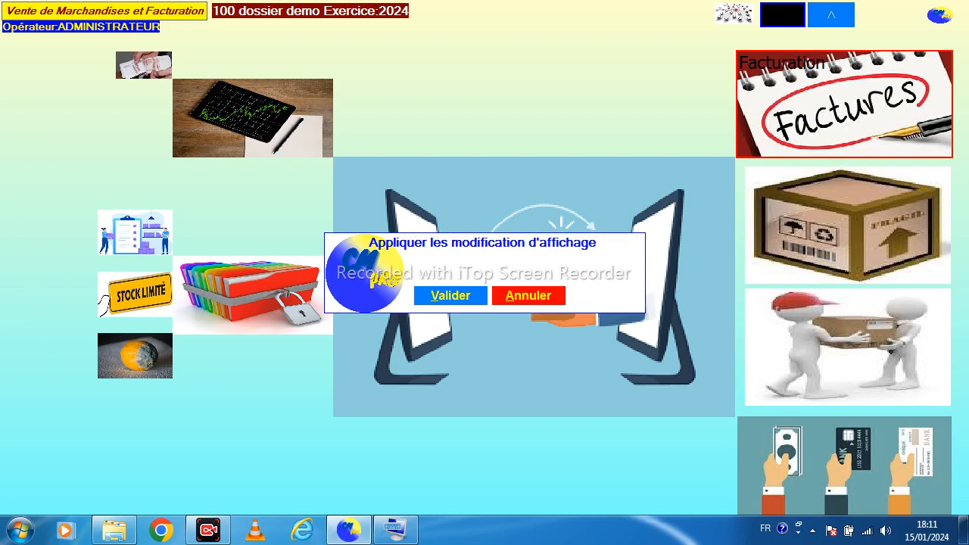
click(529, 296)
click(529, 295)
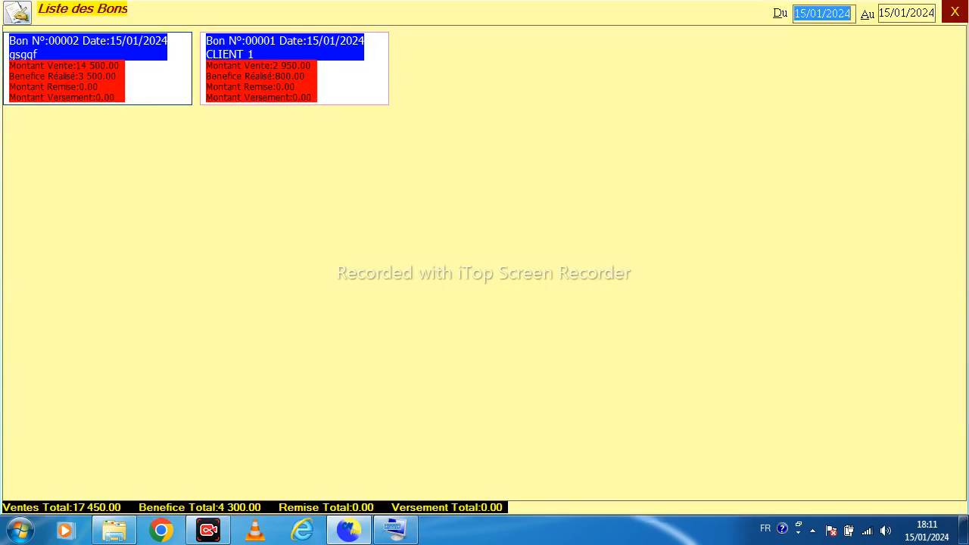
Open the sales entry's input and printing configuration and uncheck Bloquer Quantité Totale
click(17, 13)
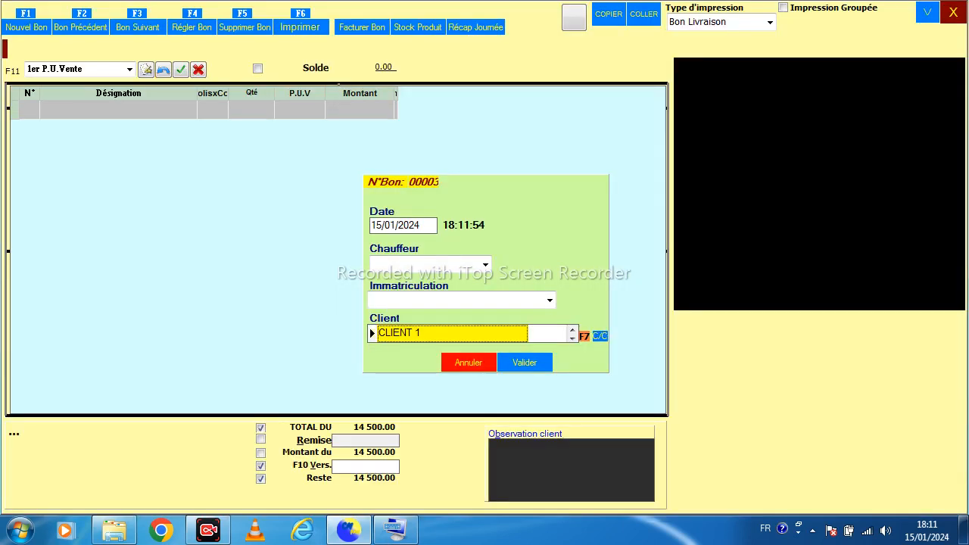
click(927, 12)
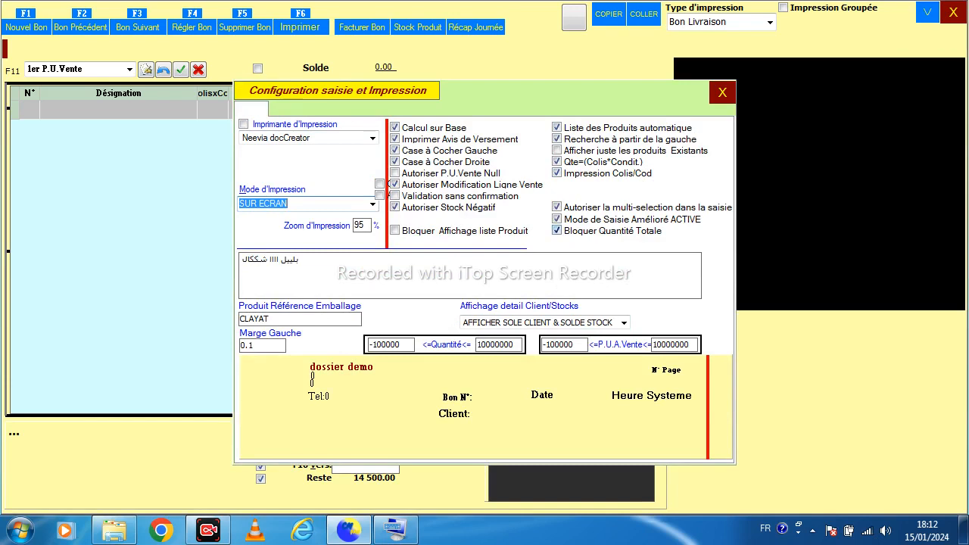
click(557, 230)
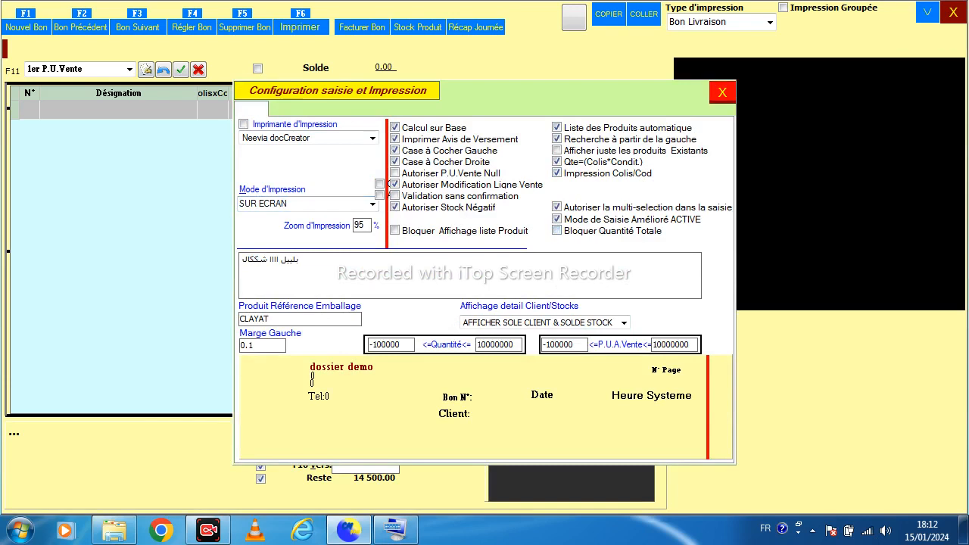
click(723, 92)
Start a new sales voucher for CLIENT 1 and add FLUX 0 with a quantity of 4
key(F1)
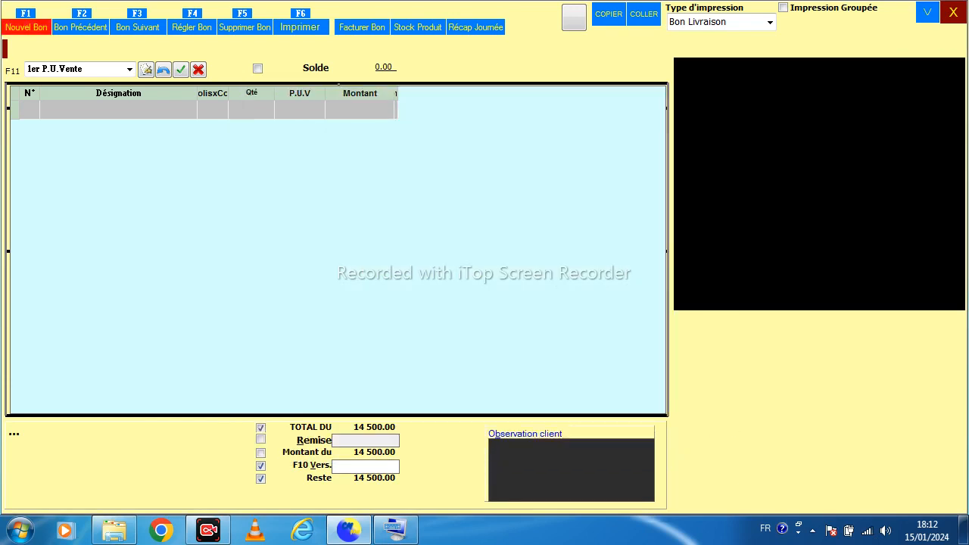
key(Return)
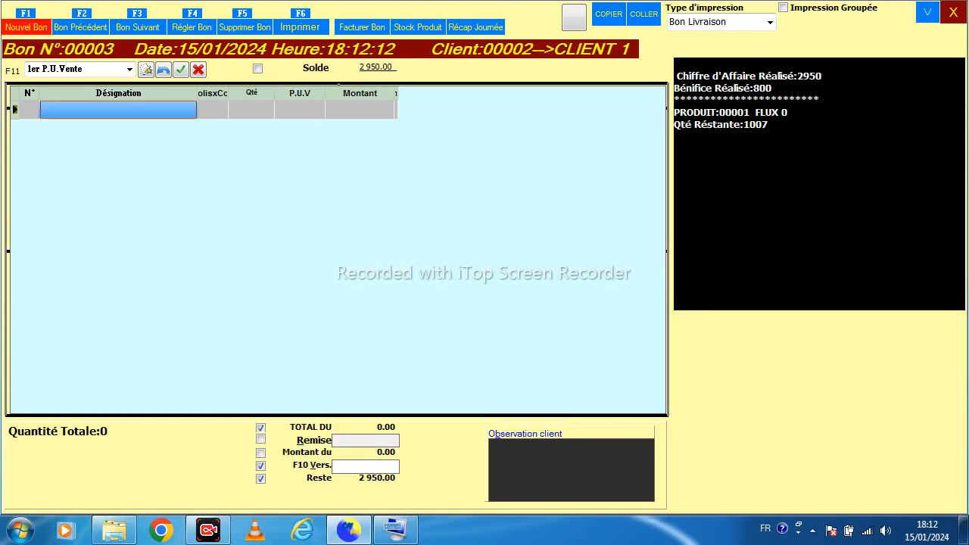
click(118, 110)
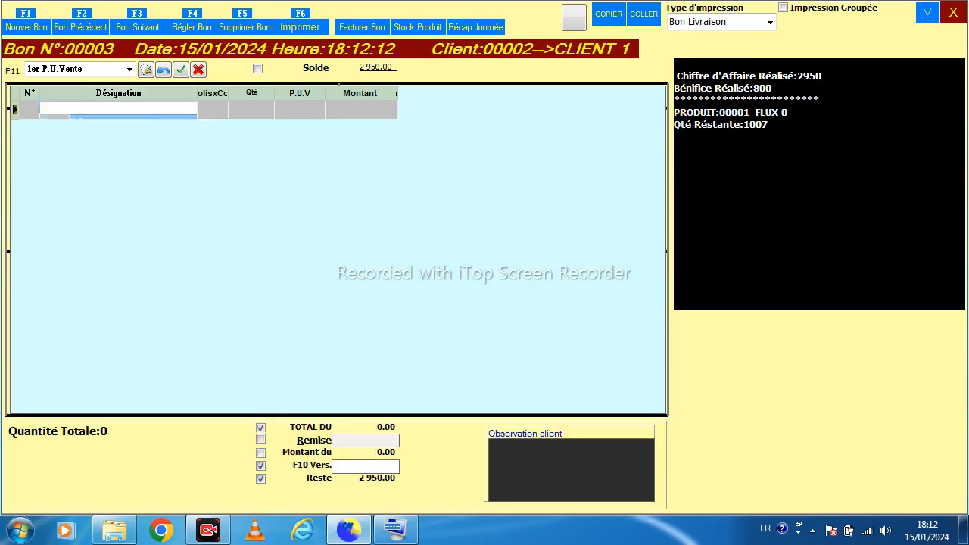
key(Return)
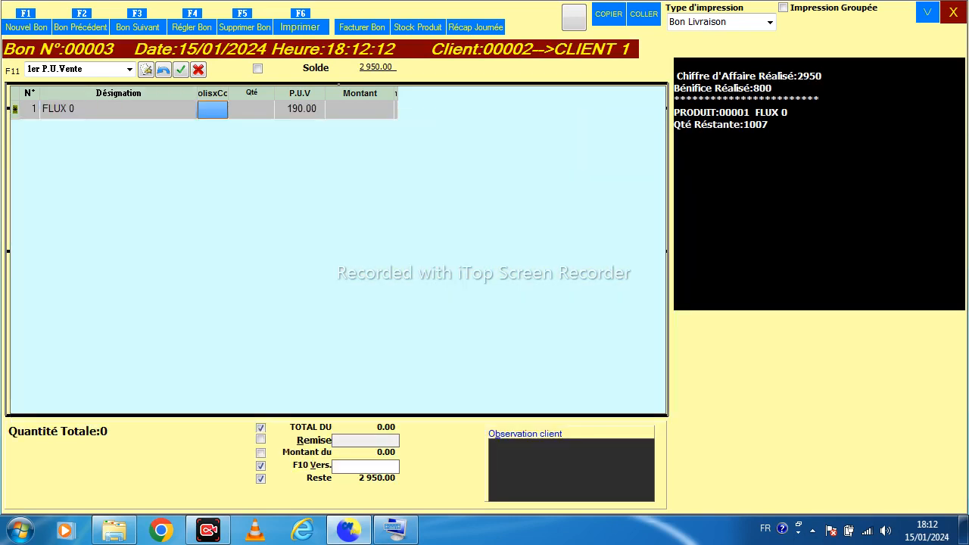
key(Return)
text(4)
key(Return)
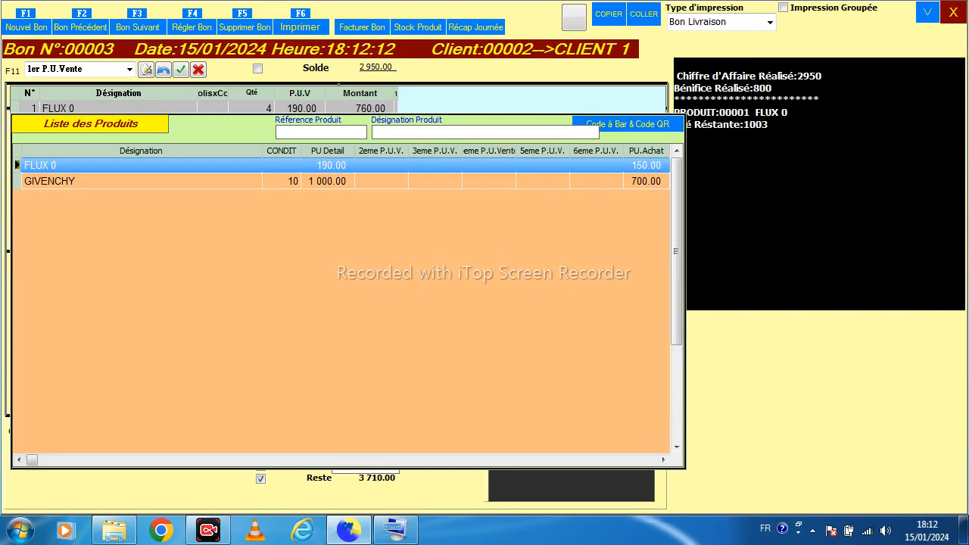
key(Escape)
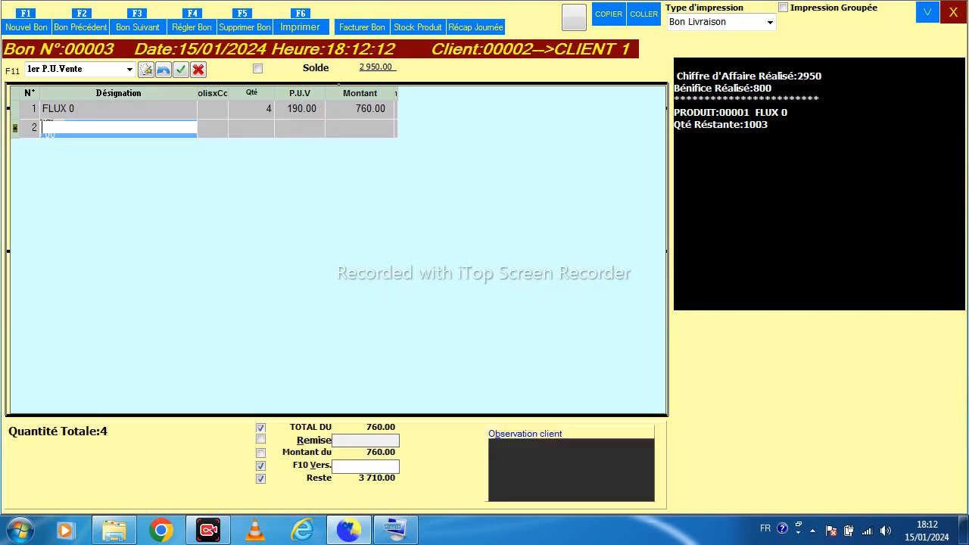
Add GIVENCHY to the voucher with a quantity of 10 and close the sales entry
key(Return)
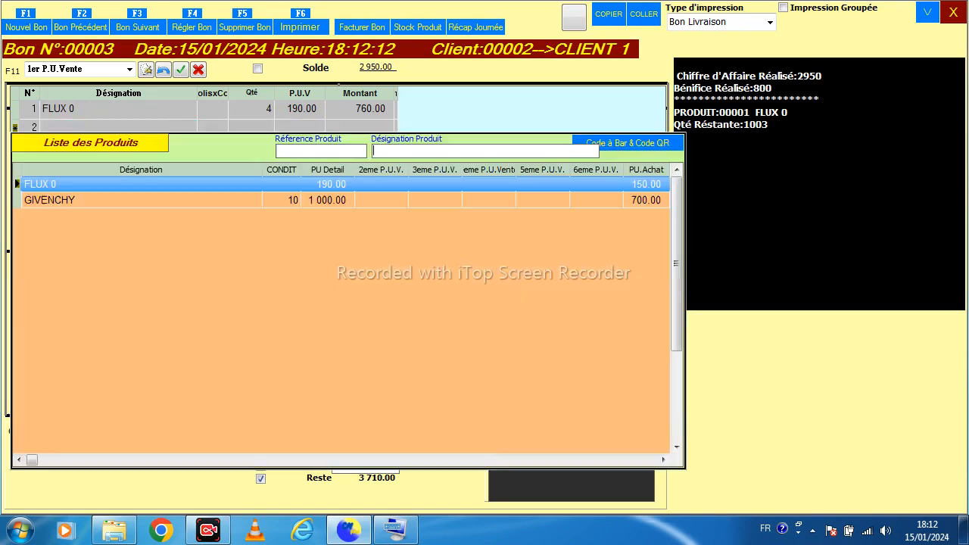
key(Down)
key(Return)
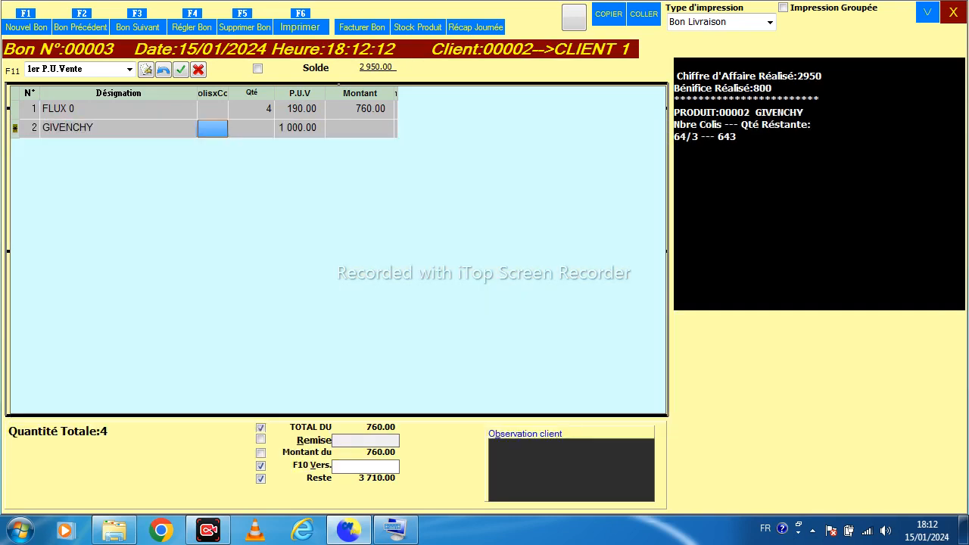
text(10)
key(Return)
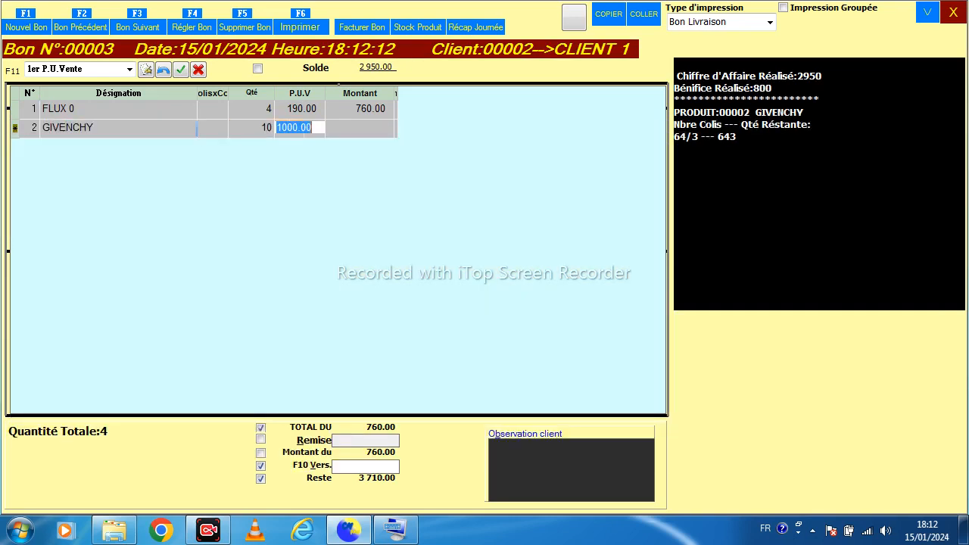
key(Return)
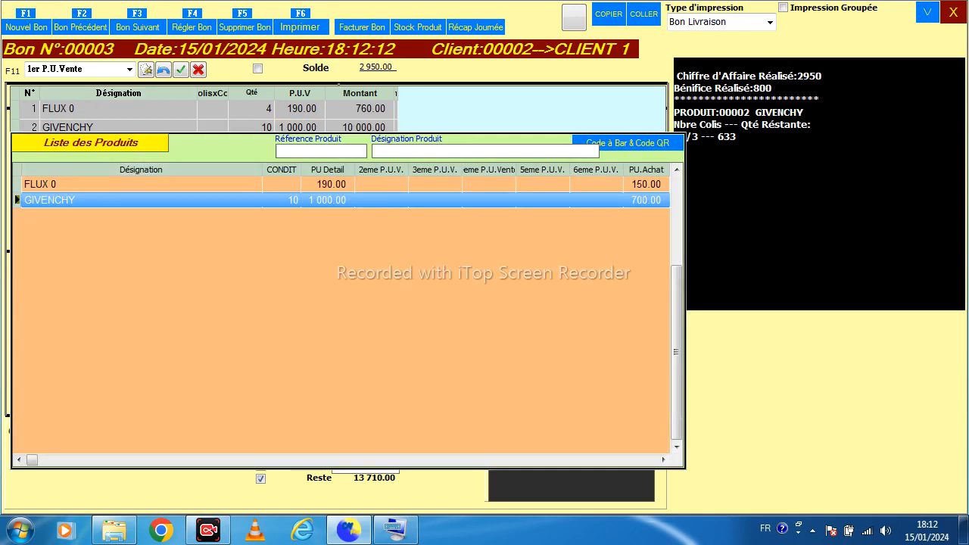
key(Escape)
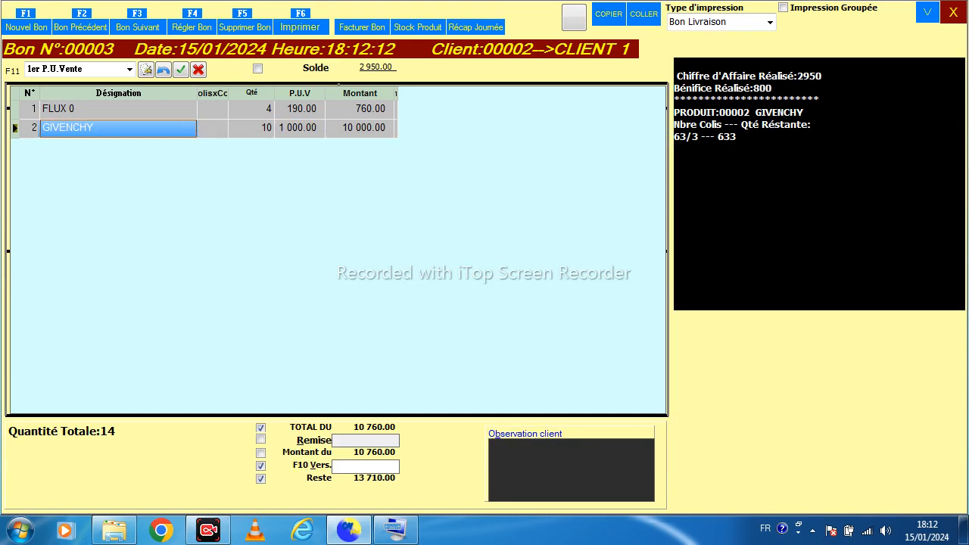
click(953, 12)
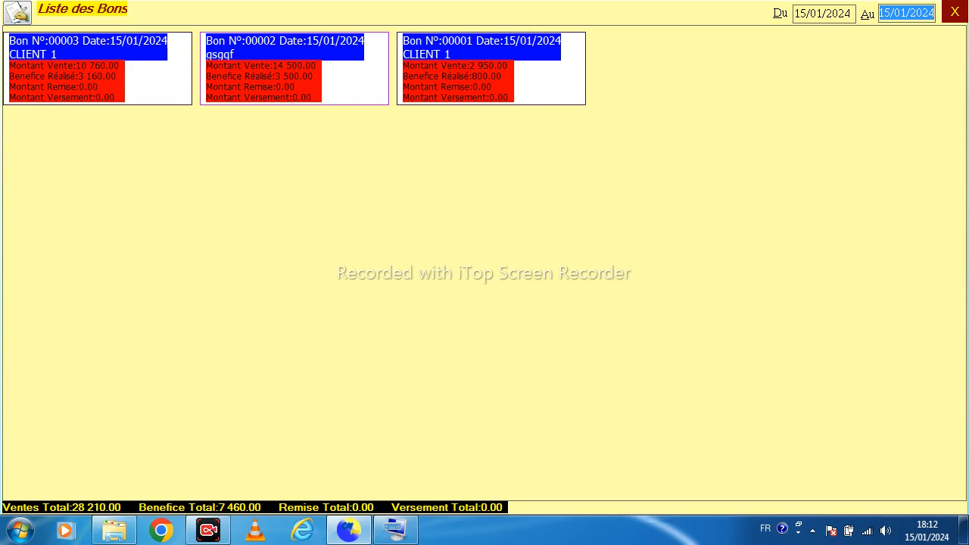
Close the voucher list, open the client situation report and sort clients by turnover (Chiffres d'Affaires)
click(955, 12)
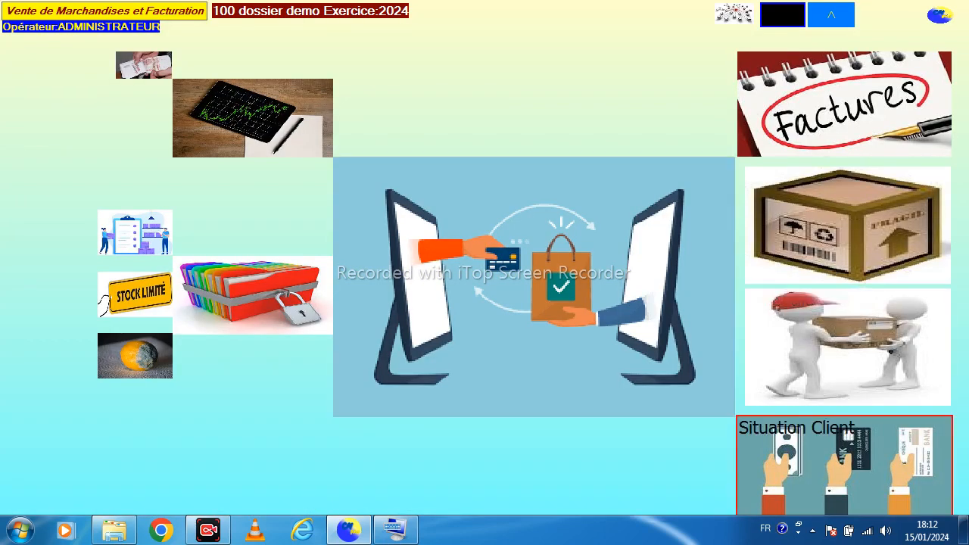
click(845, 463)
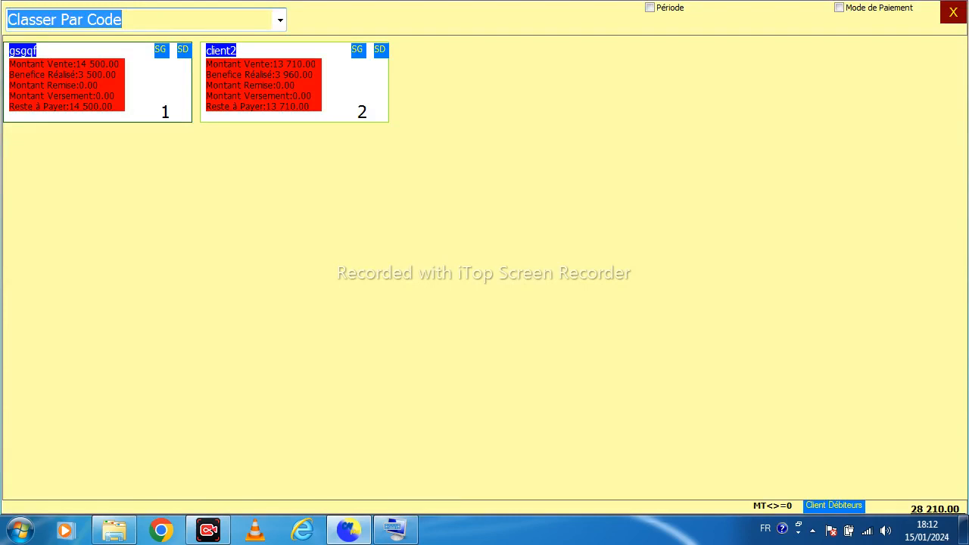
click(280, 21)
key(Return)
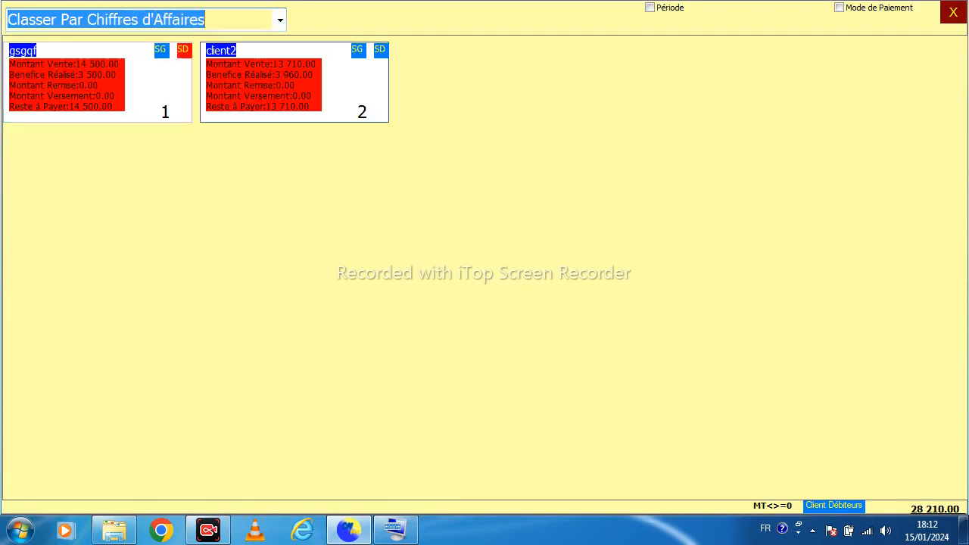
Review client gsgqf's general situation and its detailed voucher list
click(160, 50)
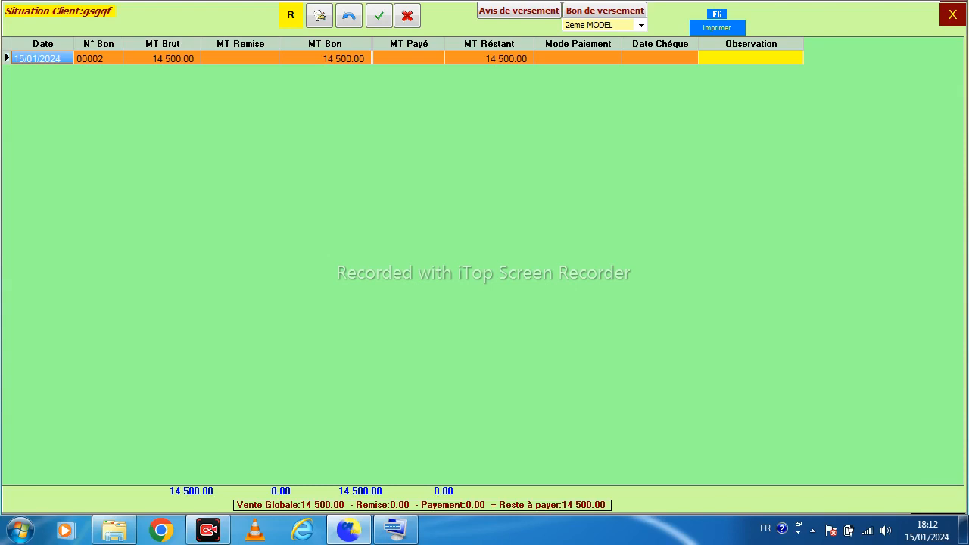
click(953, 15)
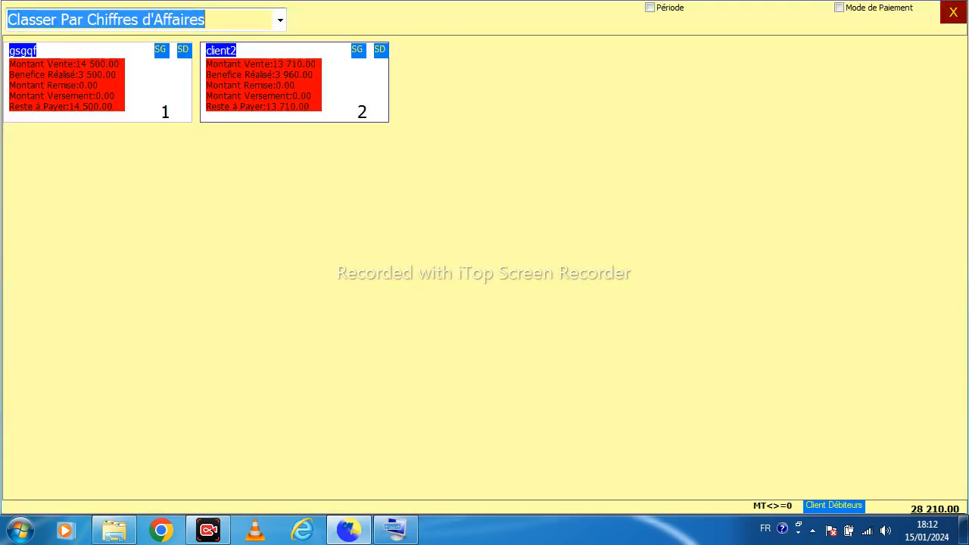
click(183, 50)
click(183, 50)
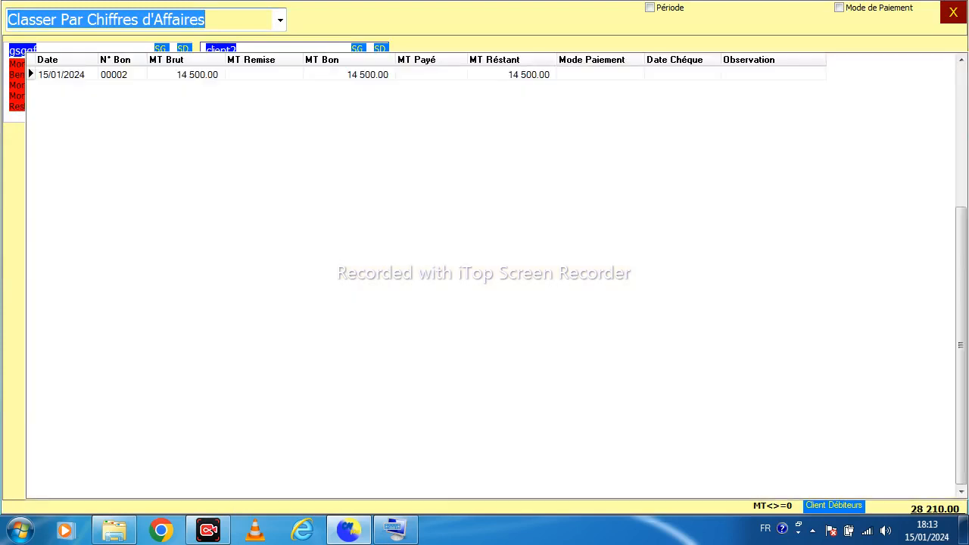
key(Escape)
Review client2's detailed voucher list and return to the main menu
click(379, 50)
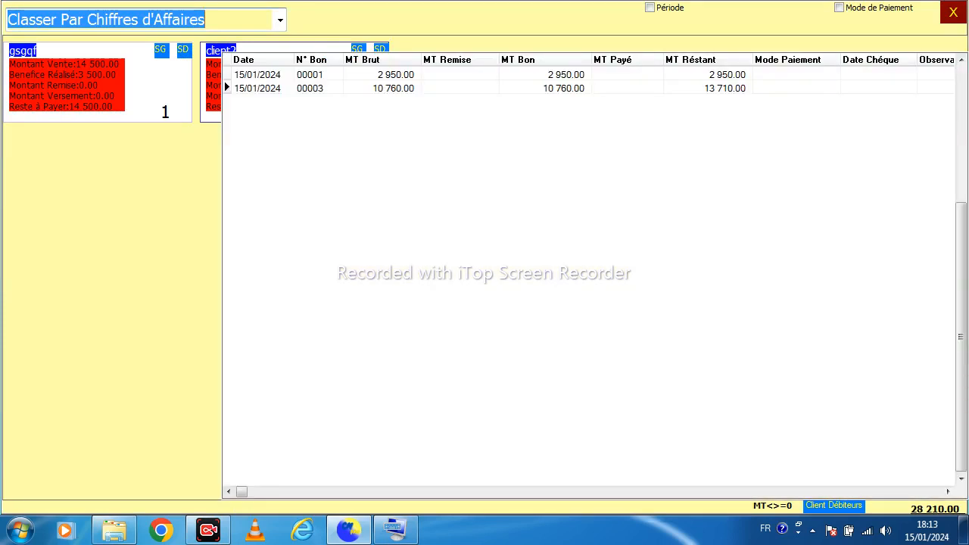
key(Escape)
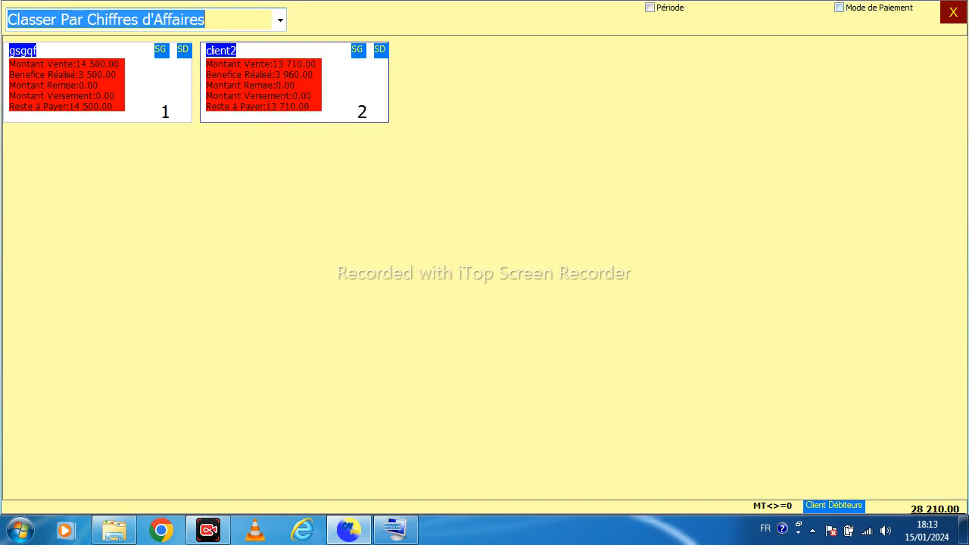
click(953, 12)
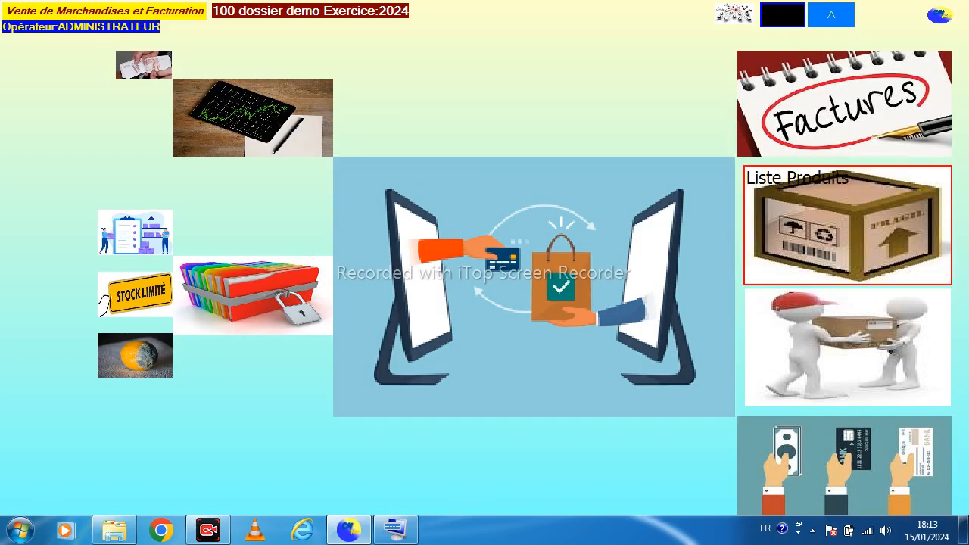
Open the invoices module in FACTURATION mode and create a new invoice for CLIENT 1 paid in ESPECE
click(844, 104)
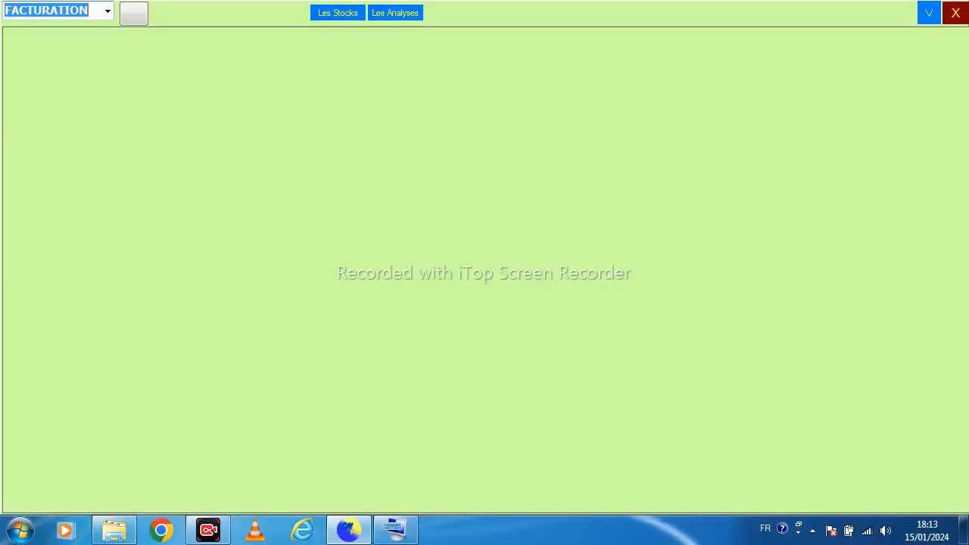
click(107, 11)
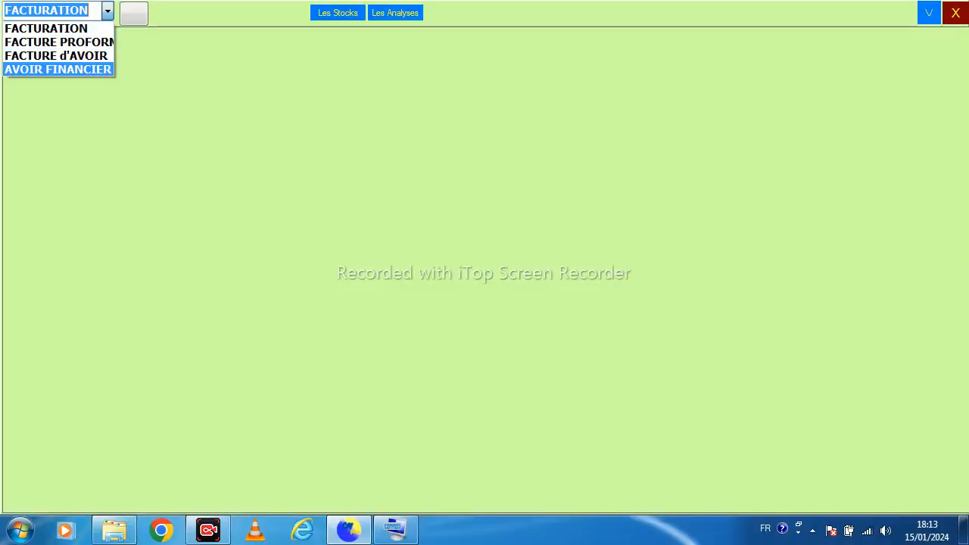
click(69, 29)
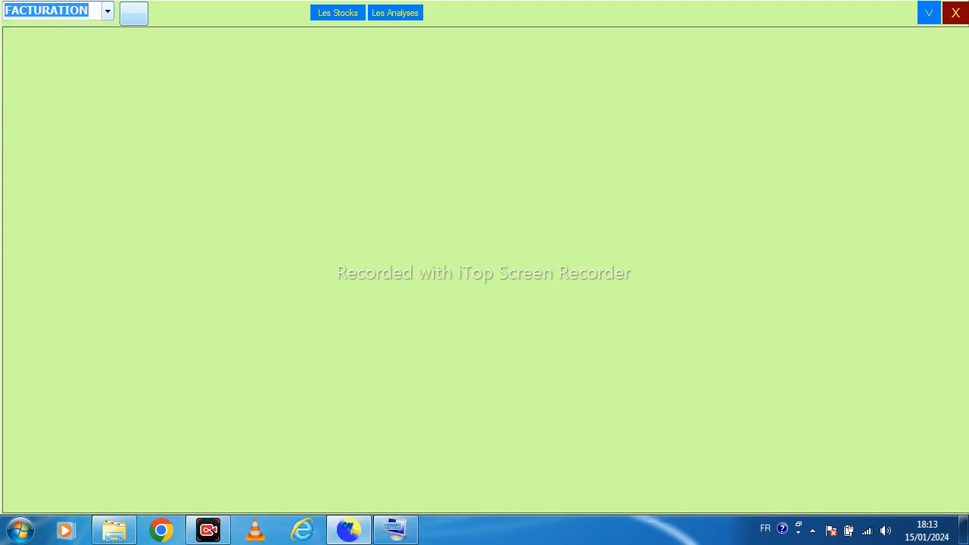
click(134, 13)
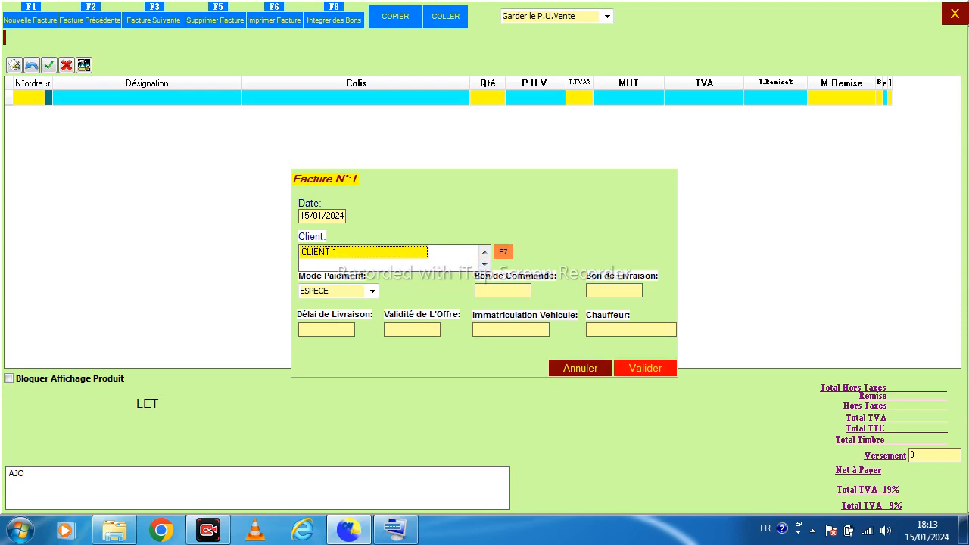
click(646, 368)
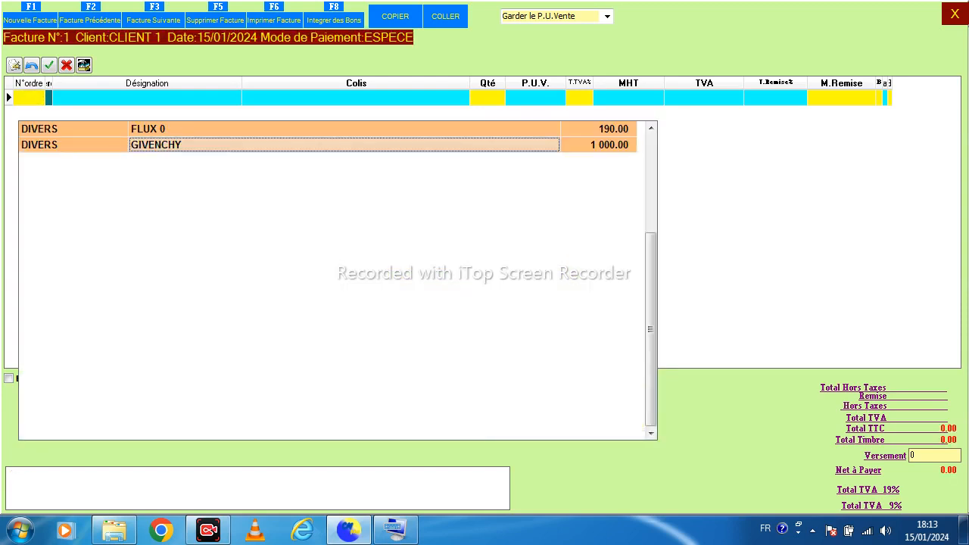
Add GIVENCHY to the invoice with a quantity of 40 and 19% TVA, then close the invoice
key(Return)
text(40)
key(Return)
key(Return)
text(19)
key(Return)
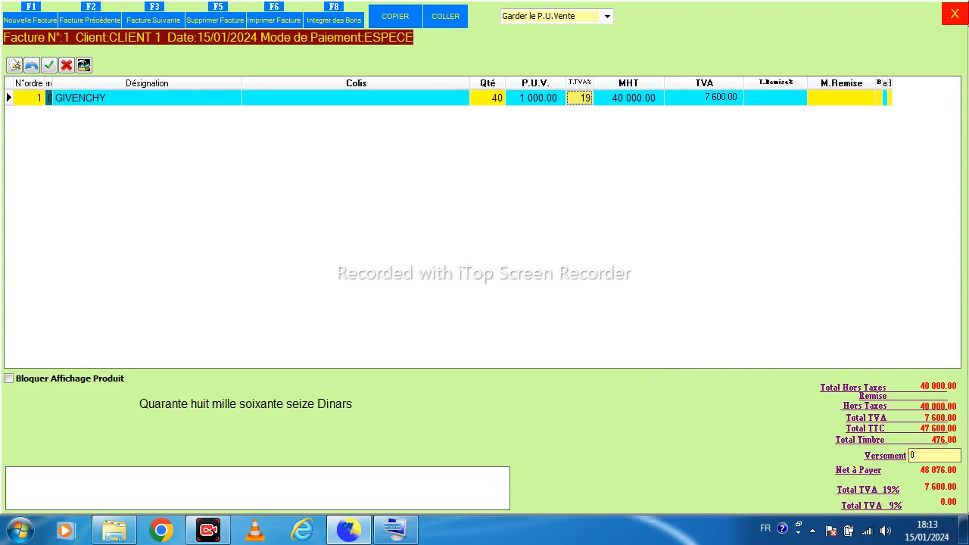
click(956, 14)
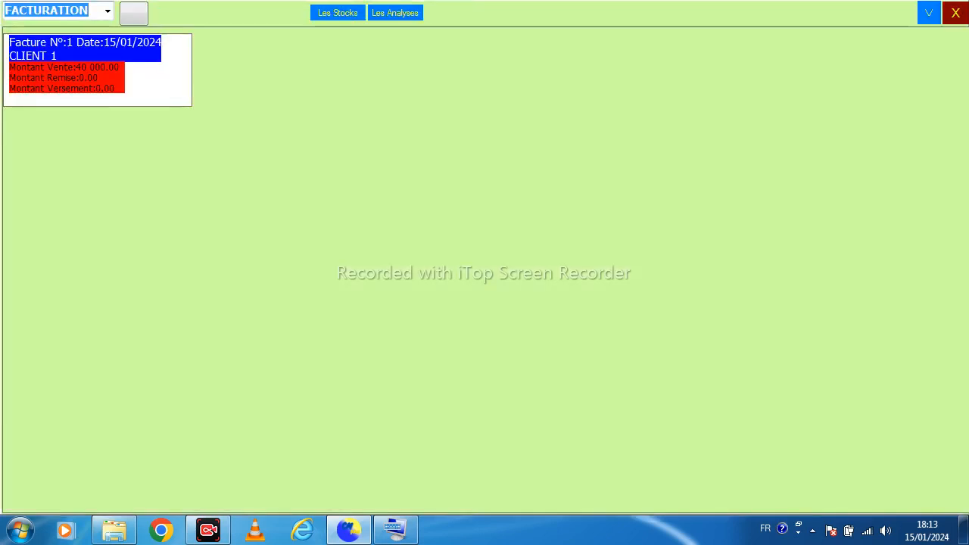
Reopen invoice No. 1 to check it and close it again
click(85, 49)
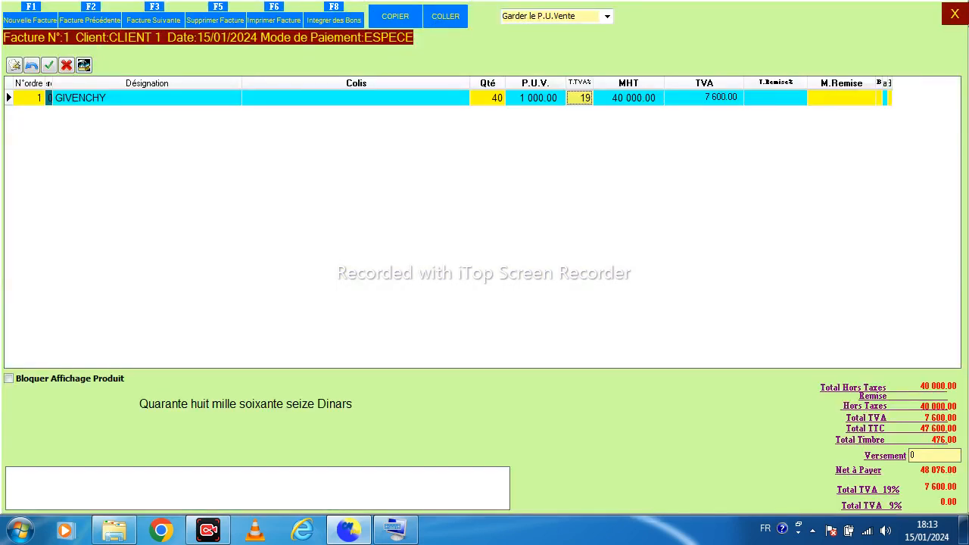
click(955, 13)
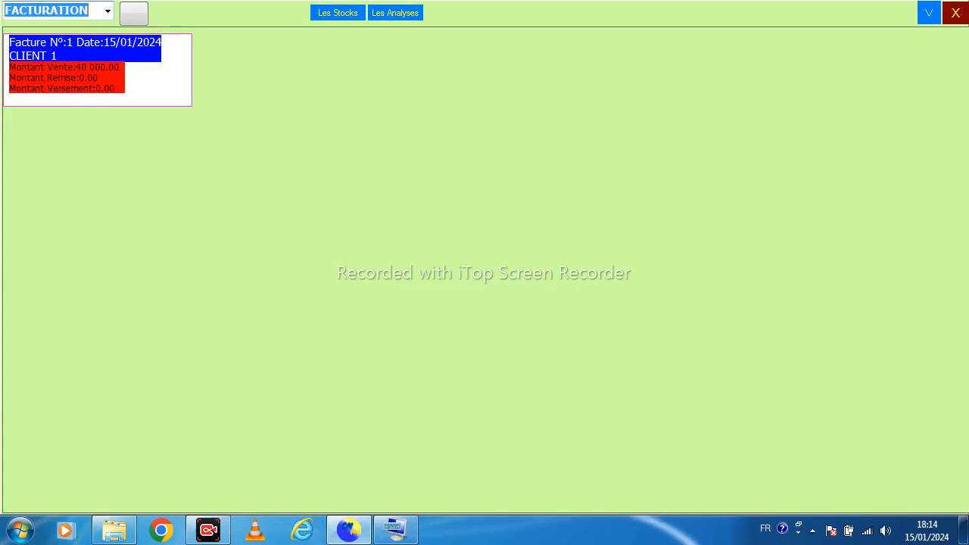
Create a second invoice for DIVERS CLIENTS with the VIREMENT payment mode
click(134, 13)
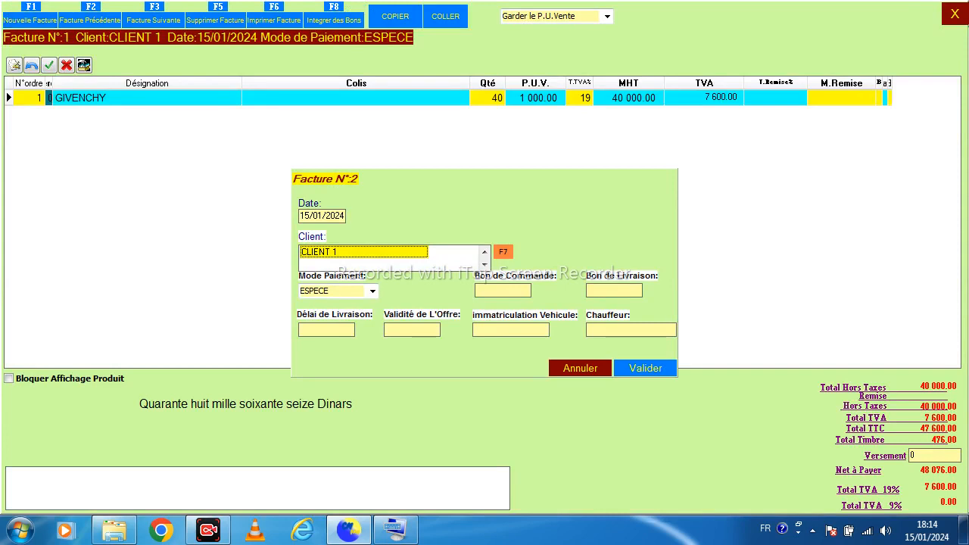
key(Return)
key(Down)
key(Return)
key(Down)
key(Return)
key(Return)
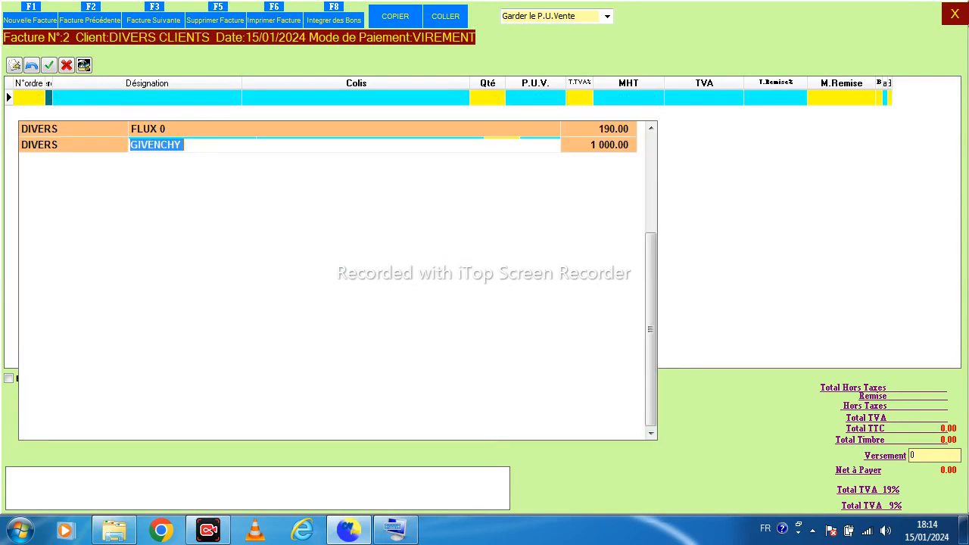
Add GIVENCHY to the second invoice with a quantity of 500
key(Return)
text(500)
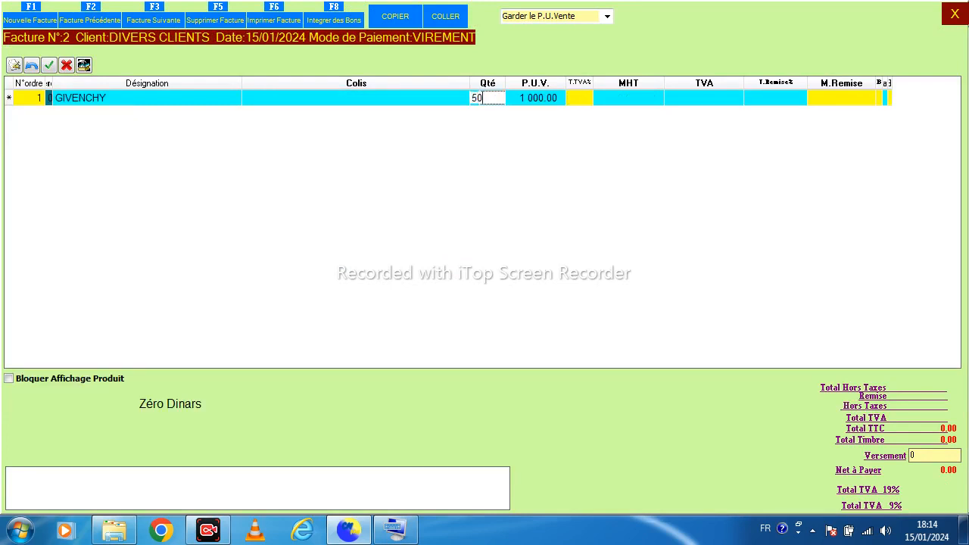
key(Return)
Add FLUX 0 to the invoice with a quantity of 5 and 19% TVA
key(Return)
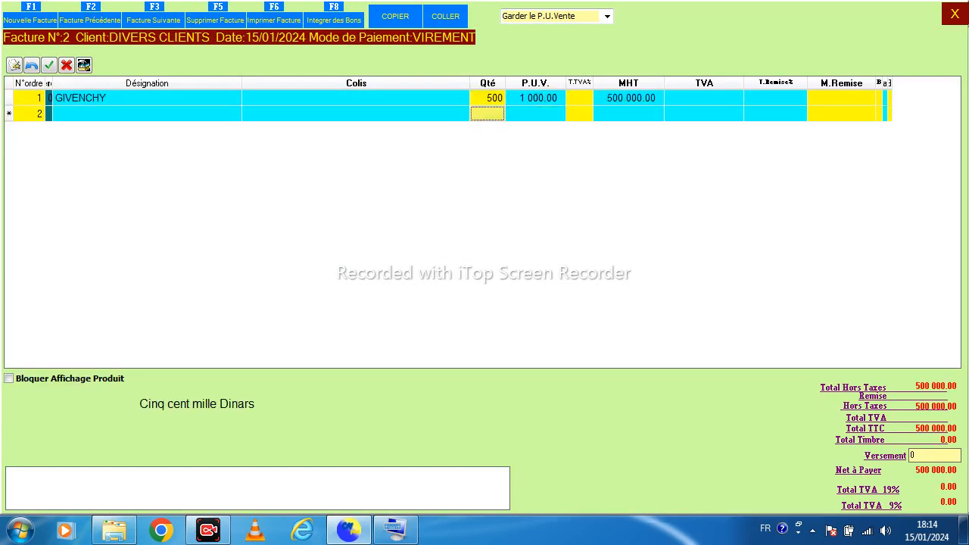
key(Return)
key(Return)
text(5)
key(Return)
key(Return)
text(19)
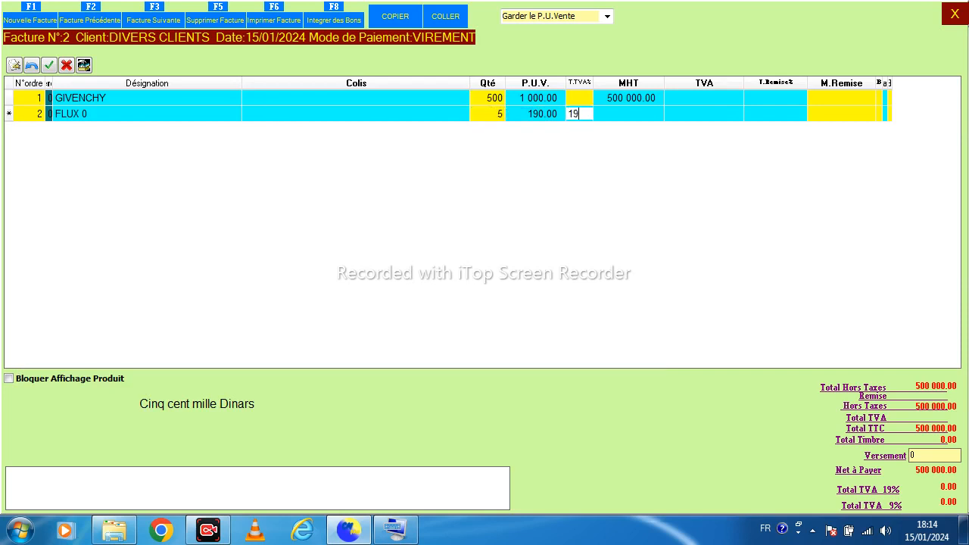
Set GIVENCHY's TVA rate to 9%, close the invoice and return to the main menu
key(Up)
text(9)
key(Return)
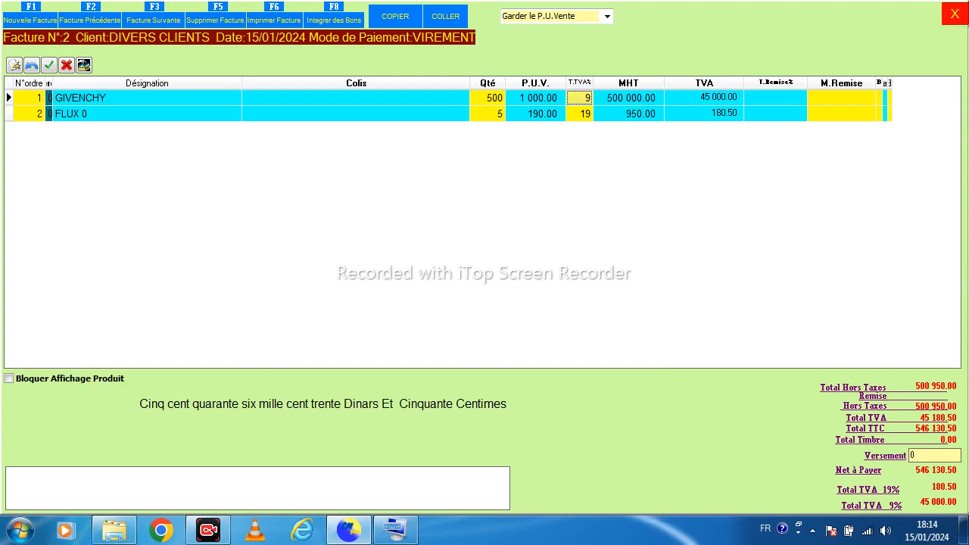
click(955, 14)
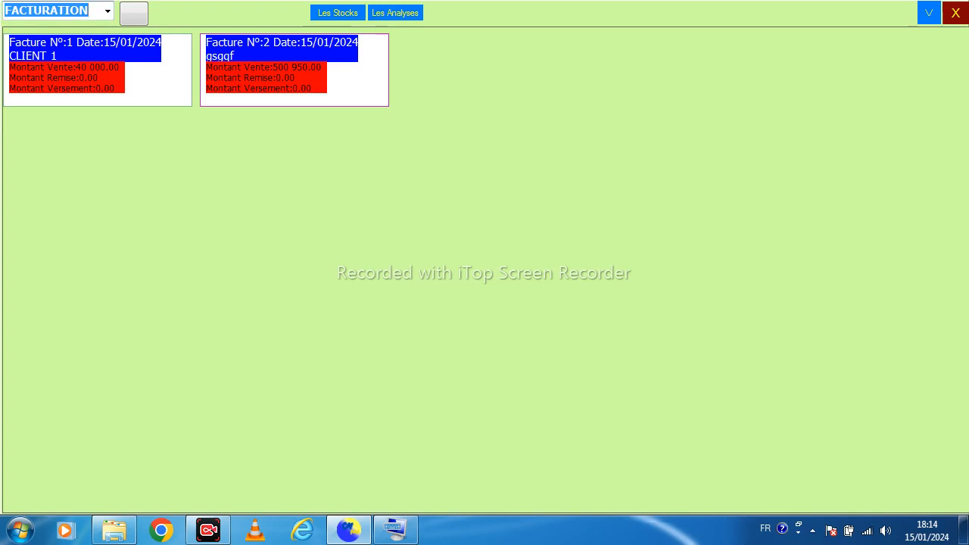
click(955, 13)
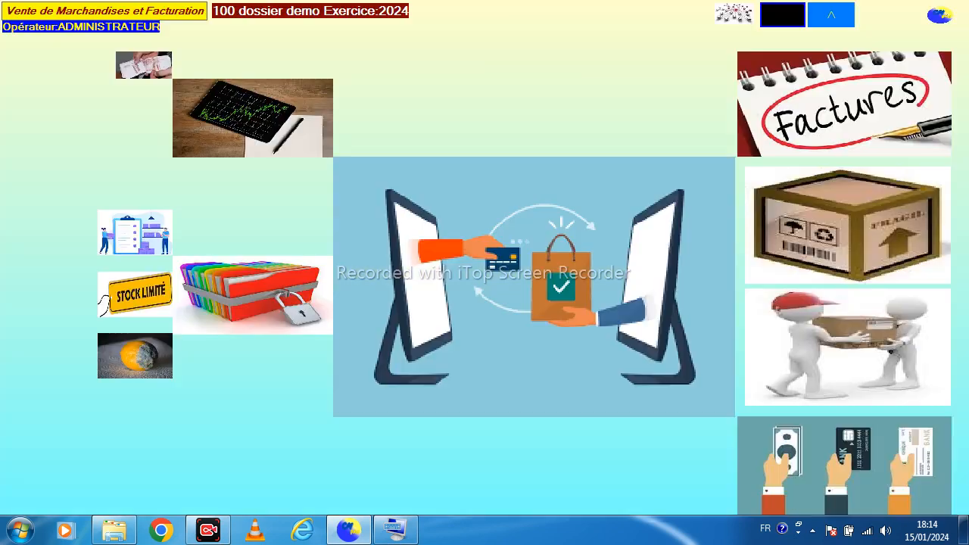